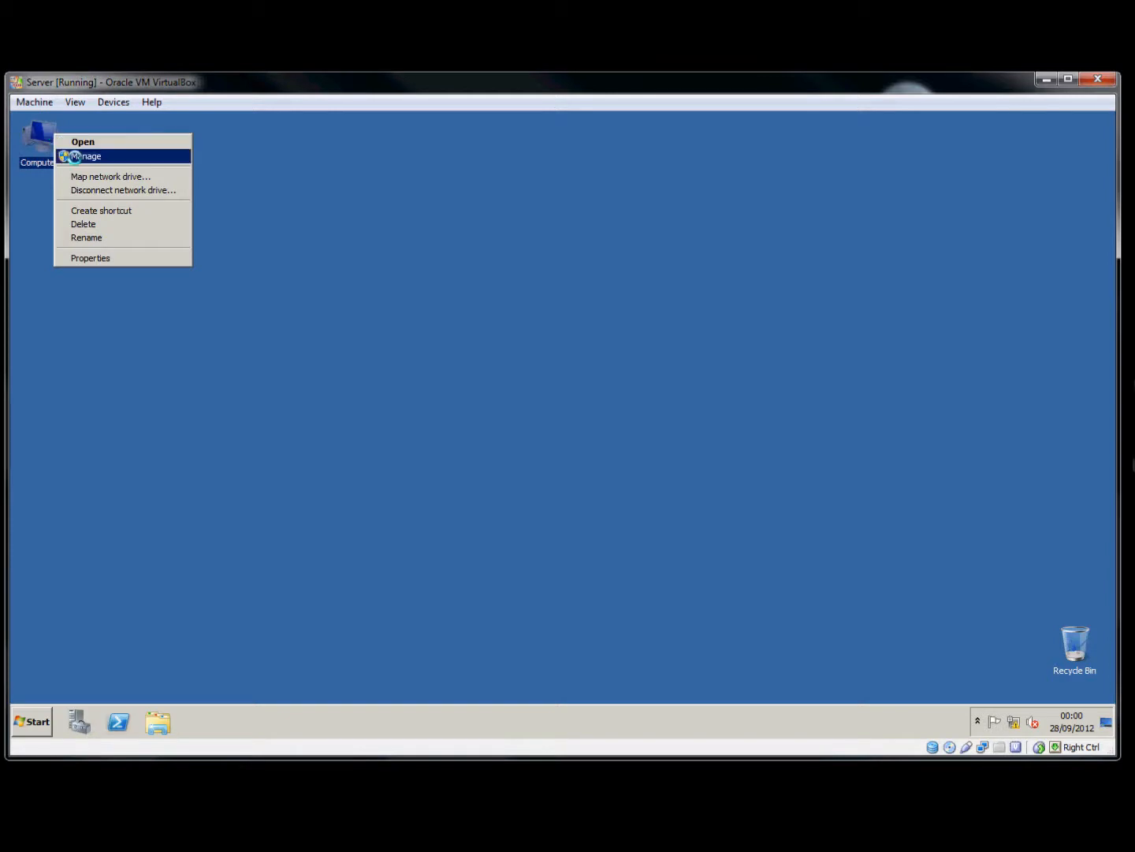
# - Open Server Manager and begin adding the Windows Deployment Services role to this server
pyautogui.click(74, 157)
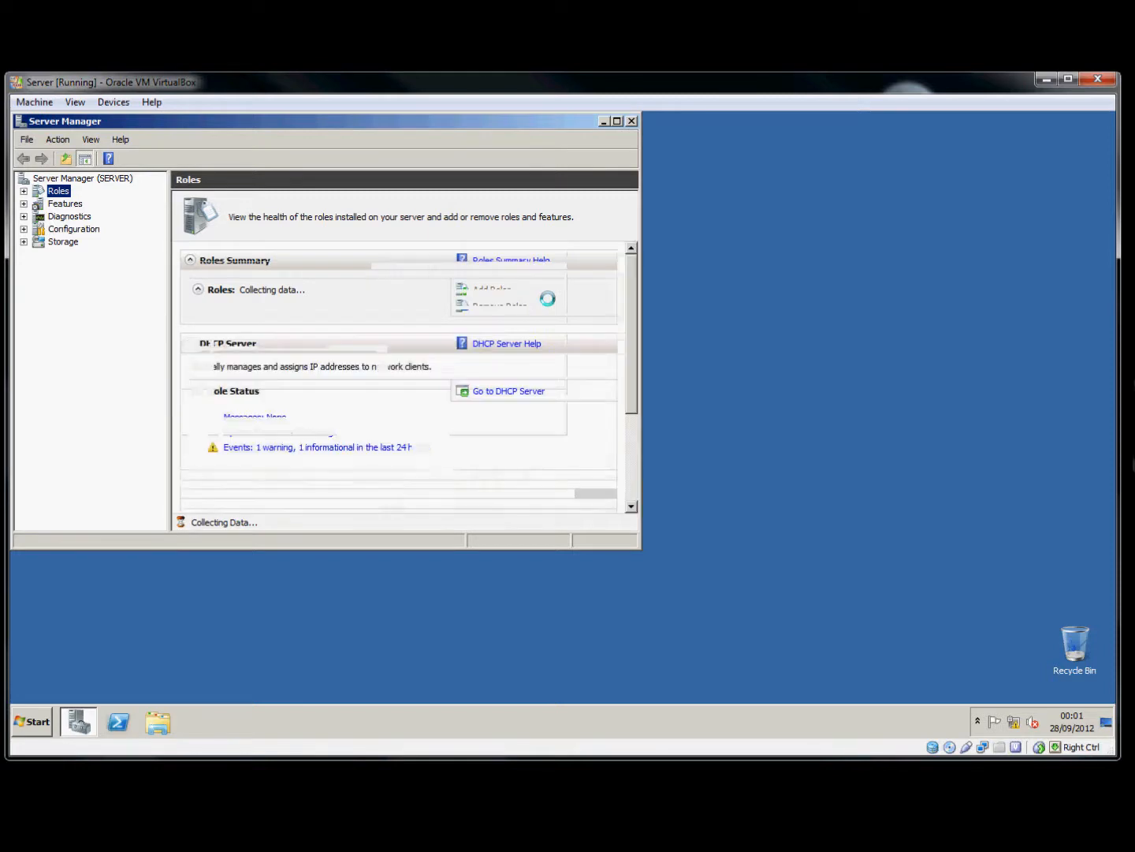
pyautogui.click(489, 291)
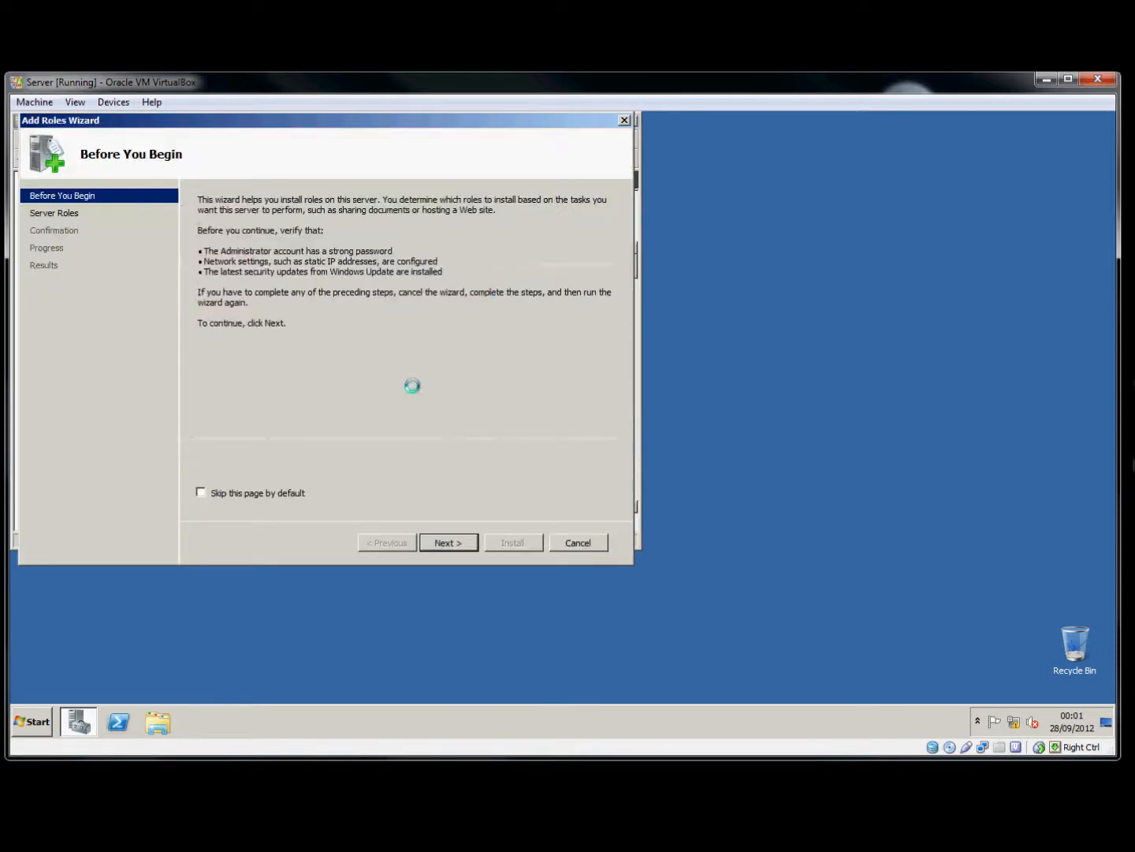
pyautogui.click(442, 543)
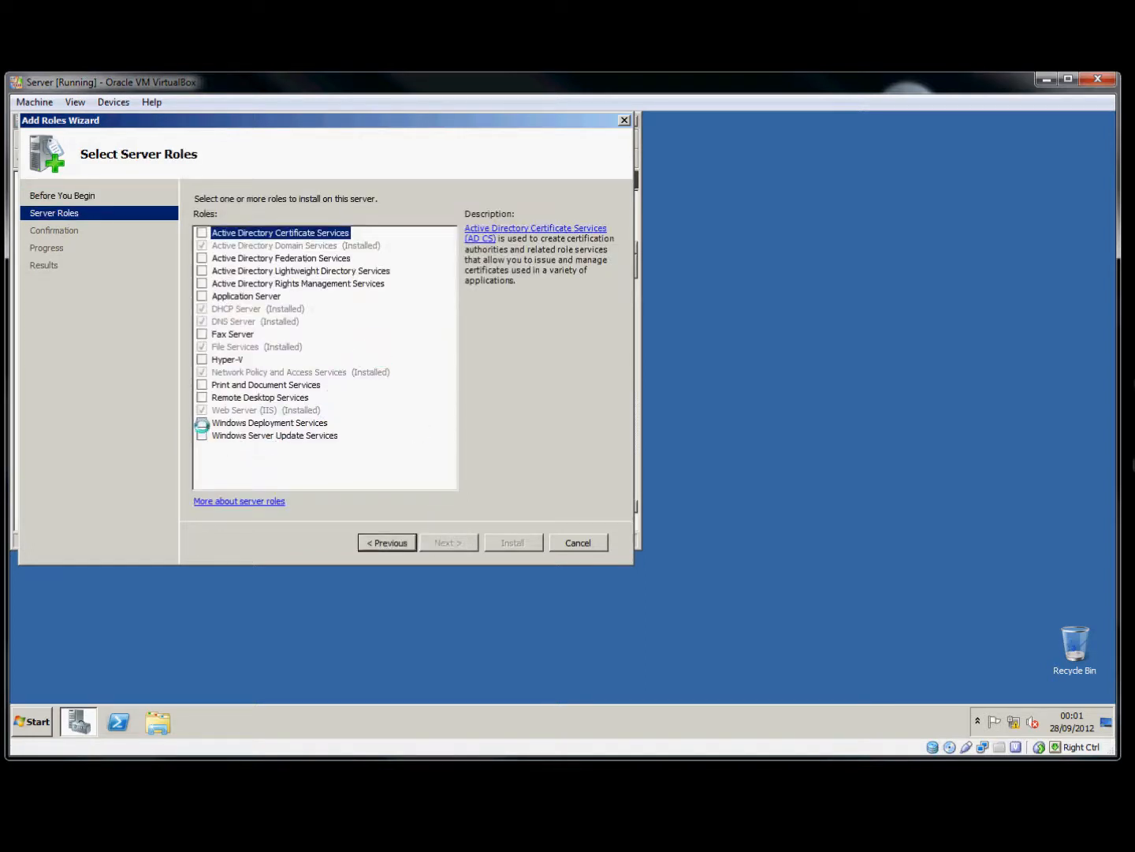
pyautogui.click(202, 425)
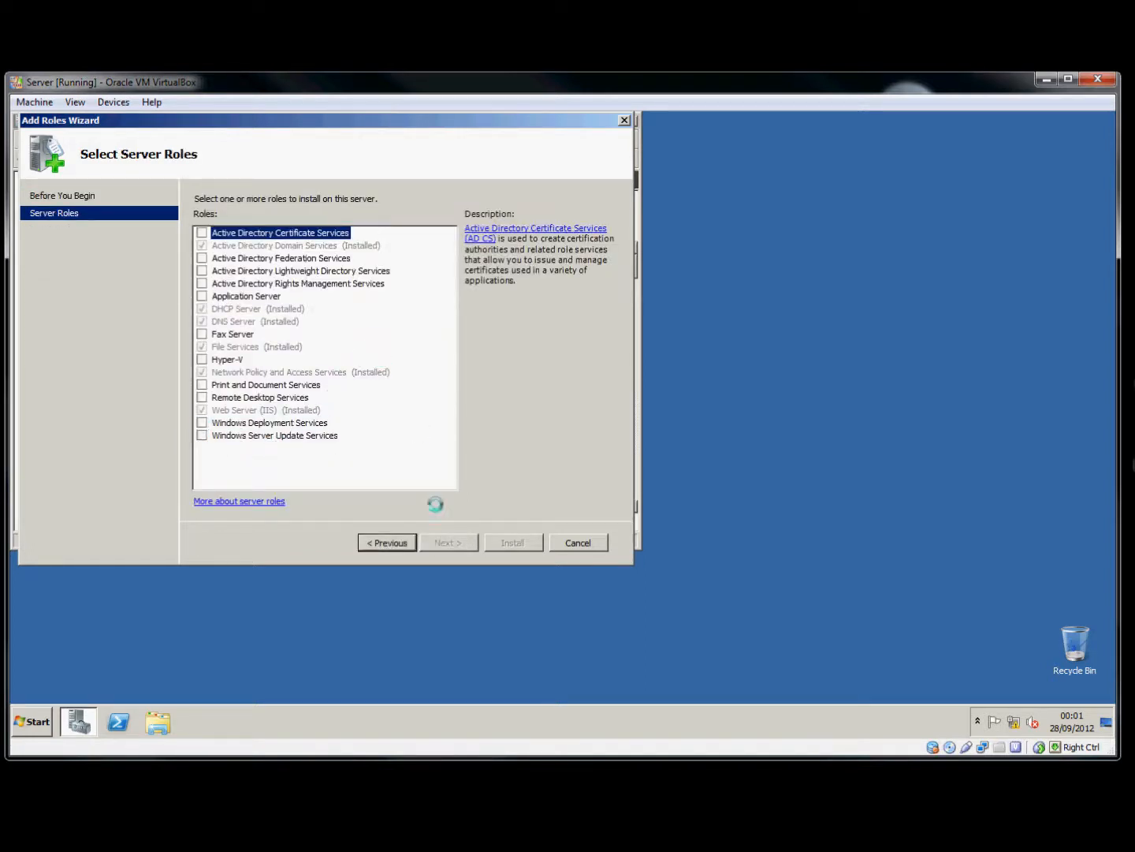
pyautogui.click(444, 543)
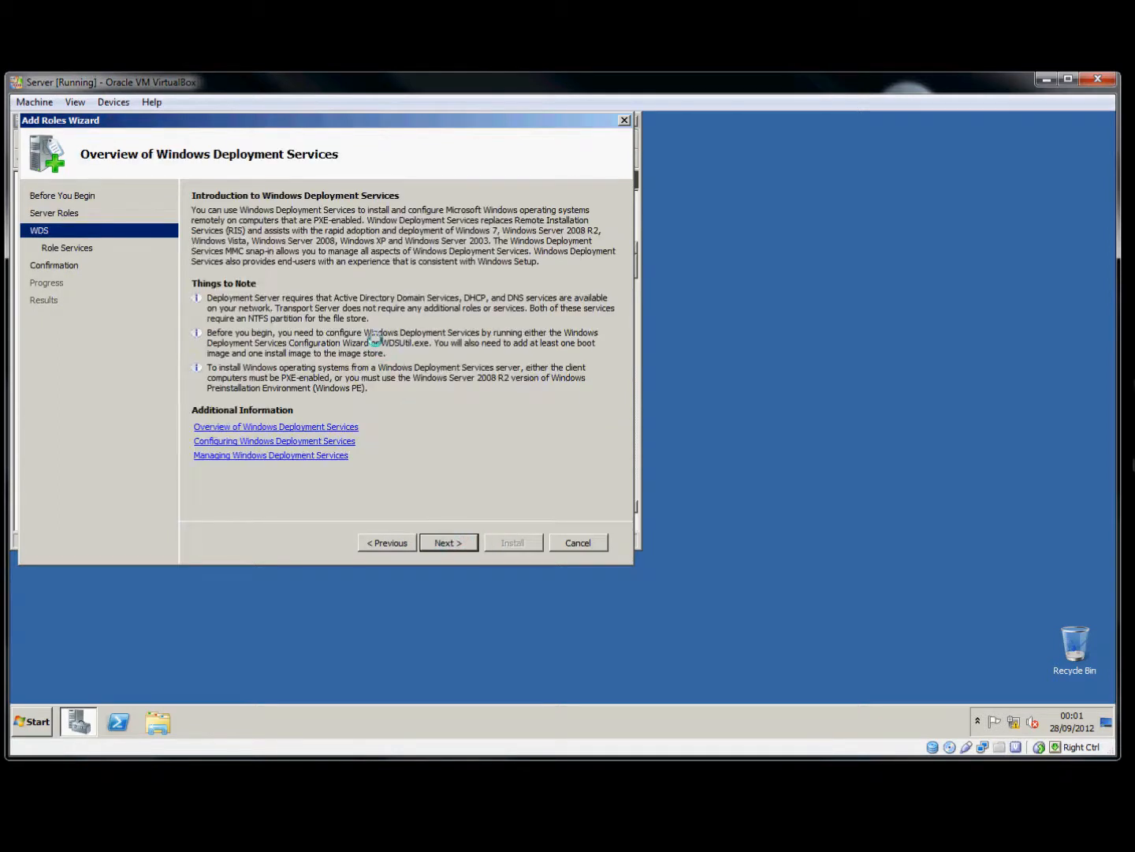
# - Install Windows Deployment Services with the Deployment Server and Transport Server role services, and close Server Manager
pyautogui.click(444, 542)
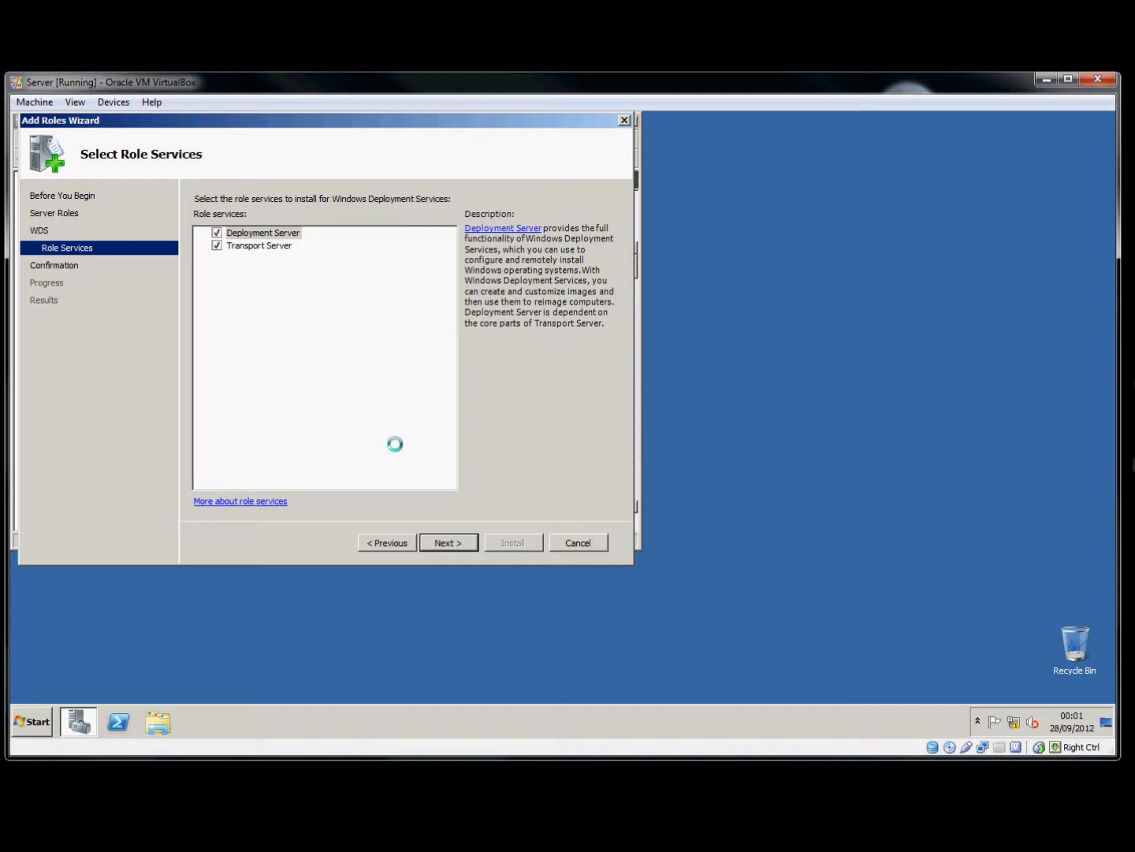
pyautogui.click(440, 543)
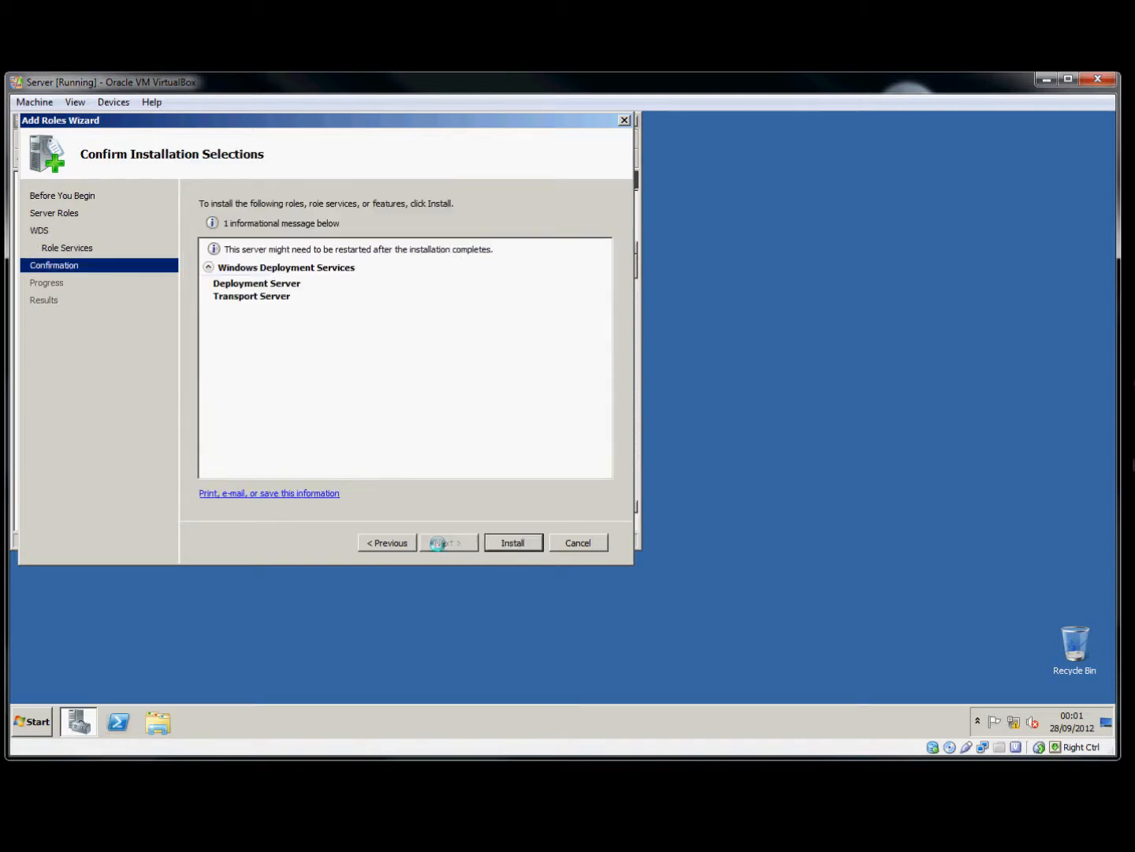
pyautogui.click(529, 538)
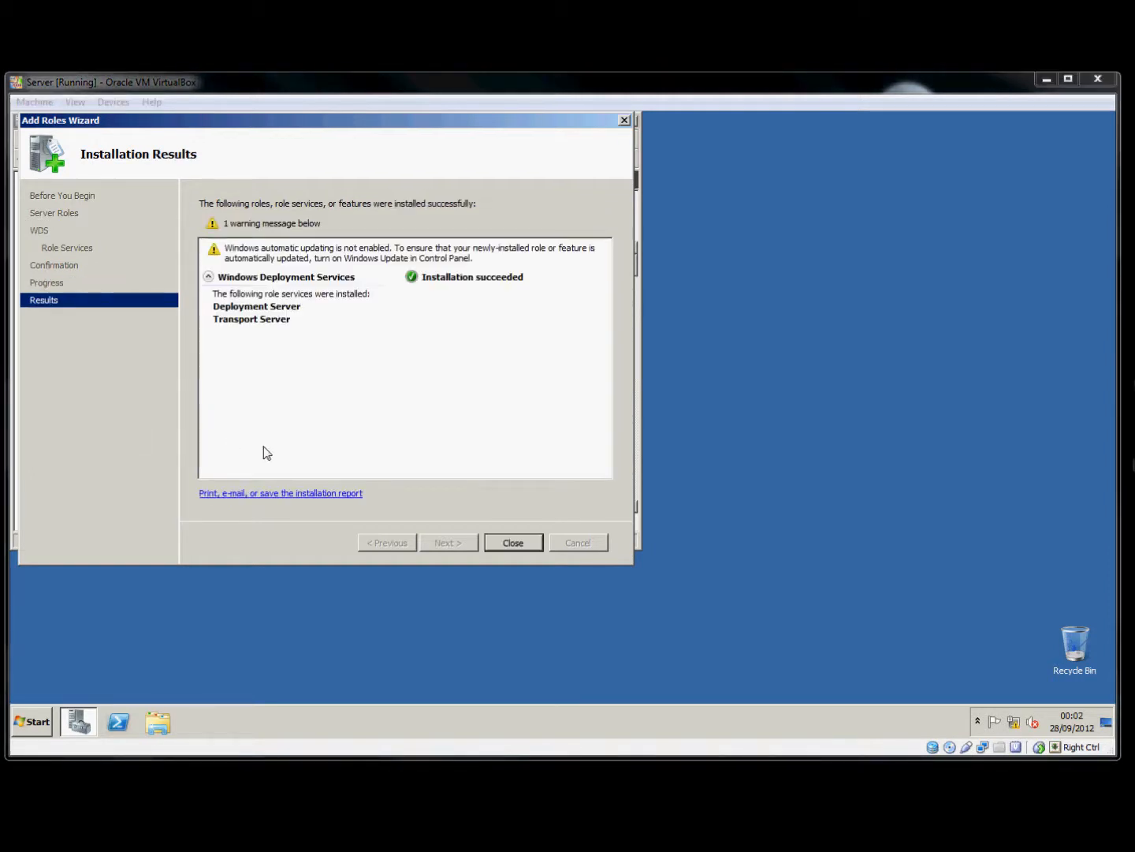
pyautogui.click(512, 541)
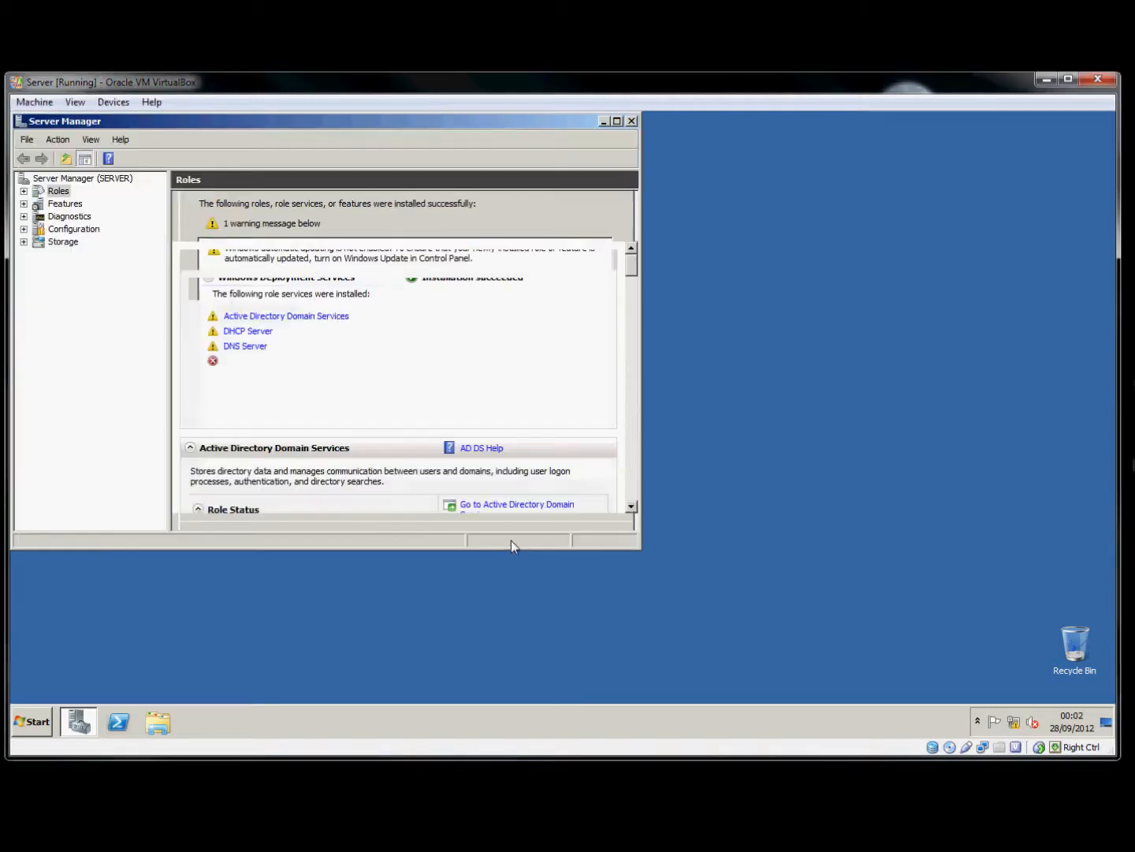
pyautogui.click(630, 123)
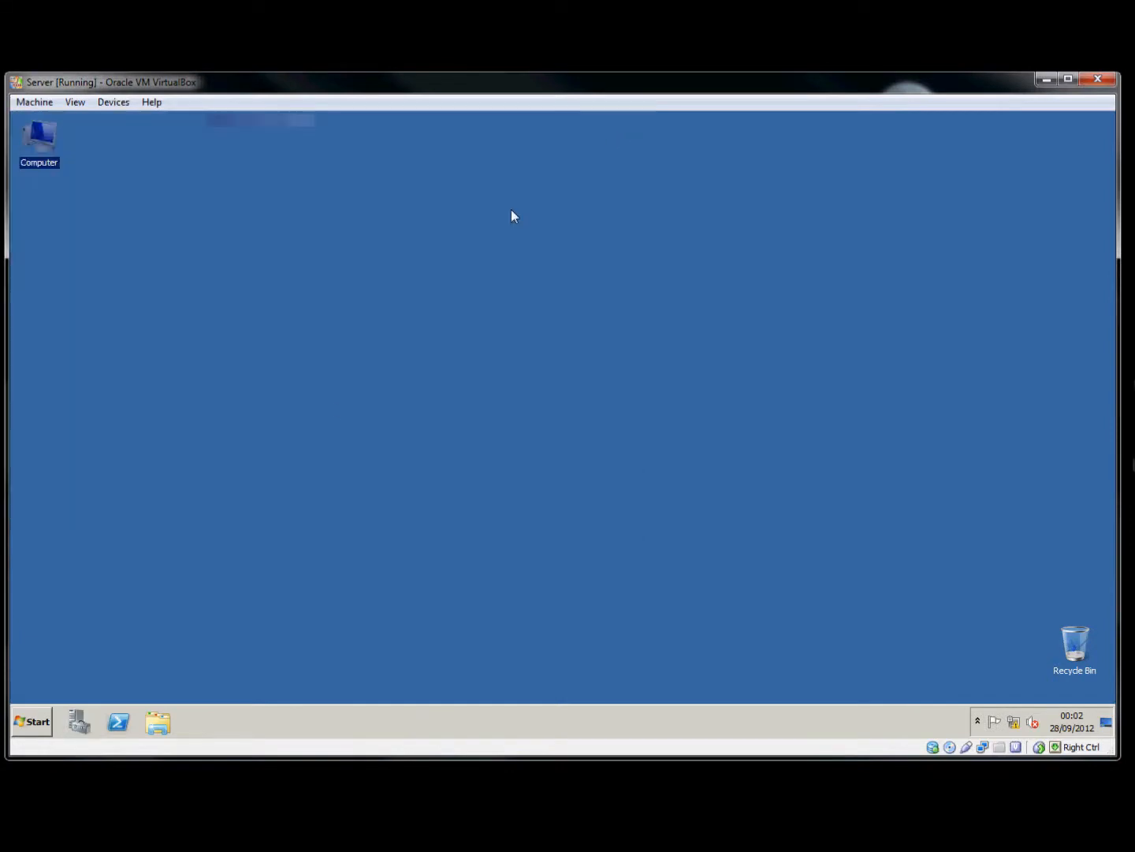
# - Open the Windows Deployment Services console and select the local server under Servers
pyautogui.click(34, 720)
pyautogui.moveTo(244, 584)
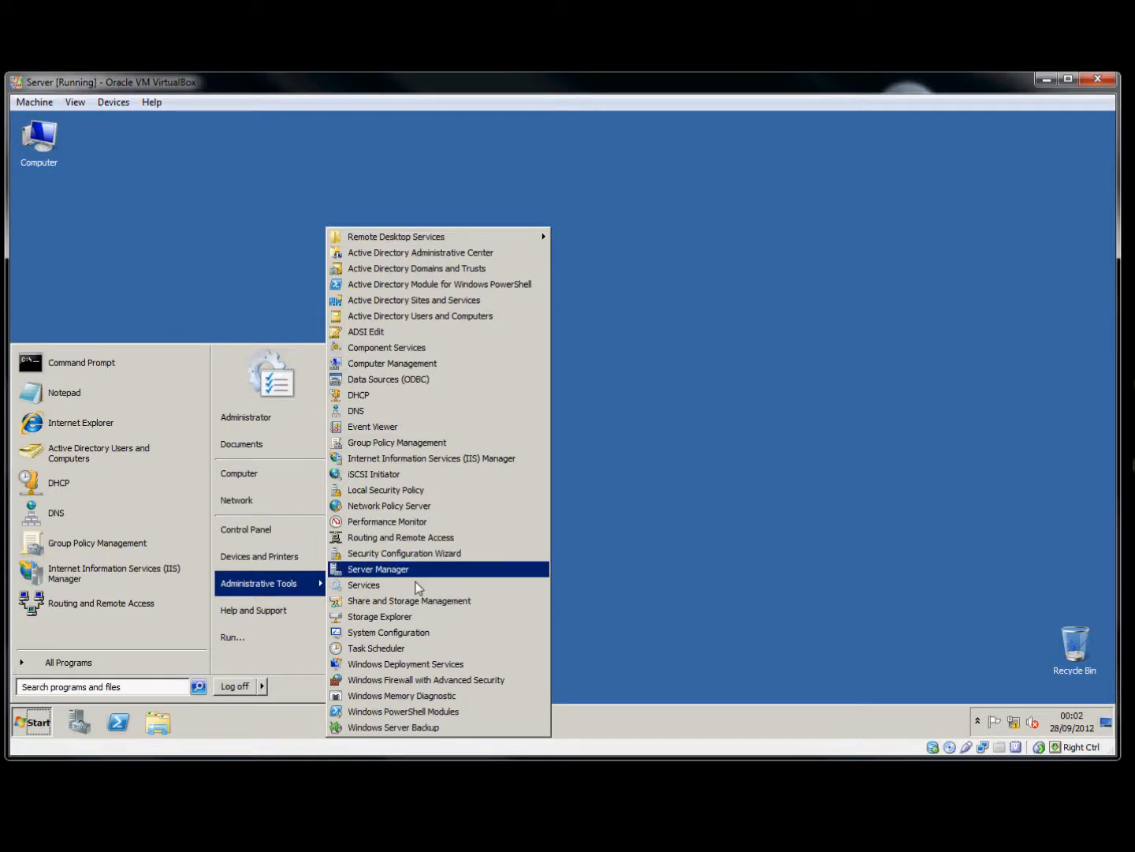
pyautogui.click(447, 664)
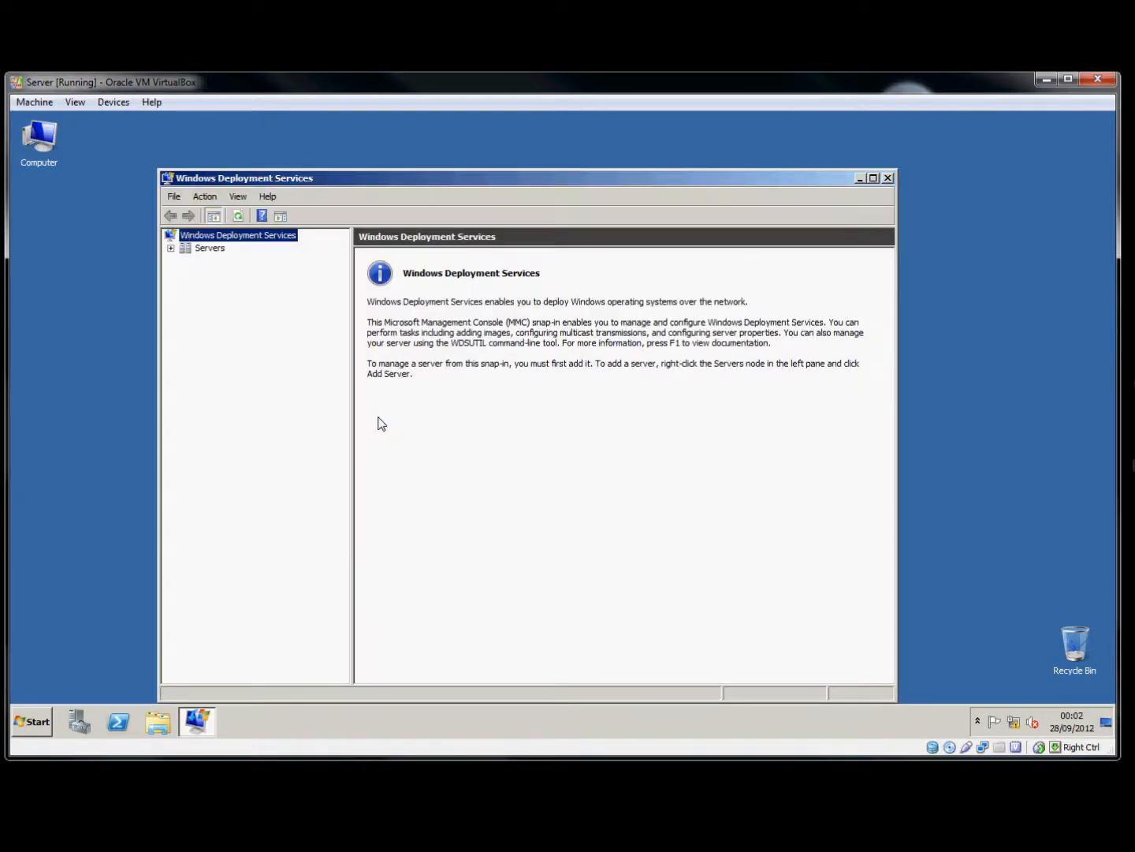
pyautogui.click(171, 248)
pyautogui.click(213, 264)
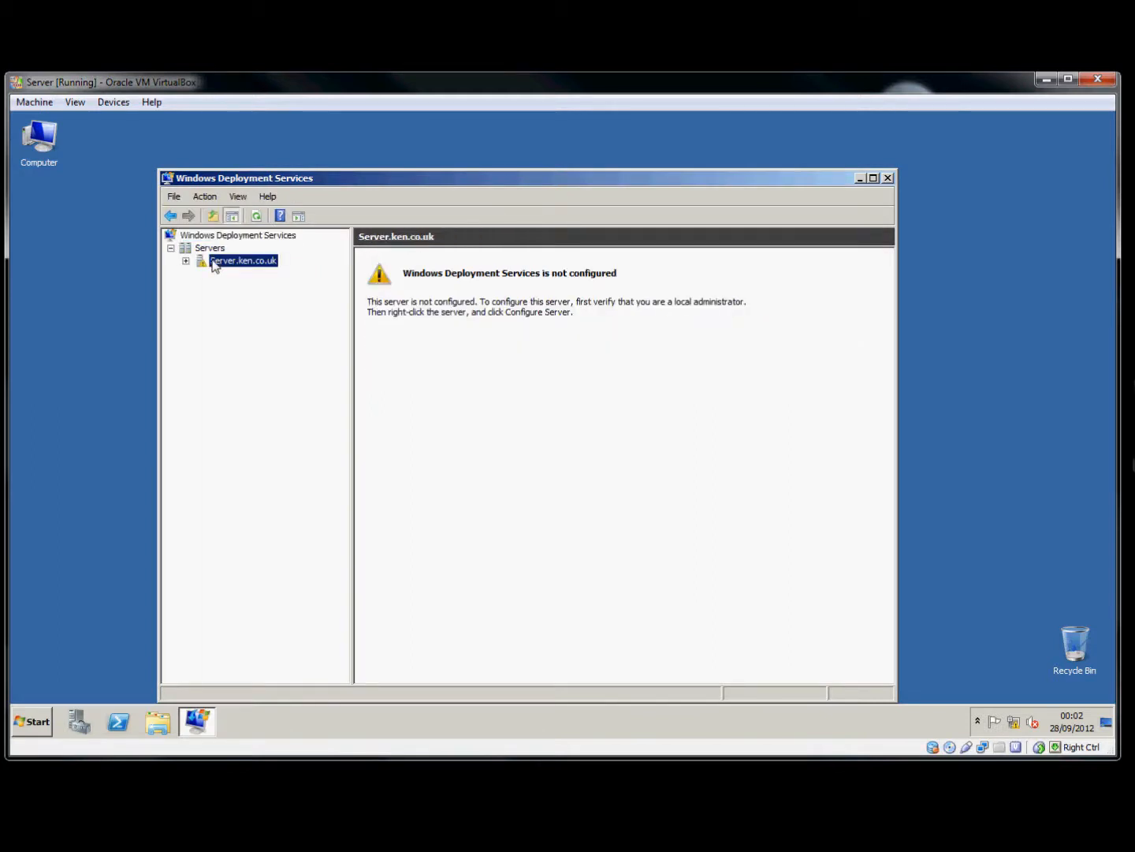
# - Start configuring the server with C:\RemoteInstall as the remote installation folder, accepting its location on the system volume
pyautogui.rightClick(229, 268)
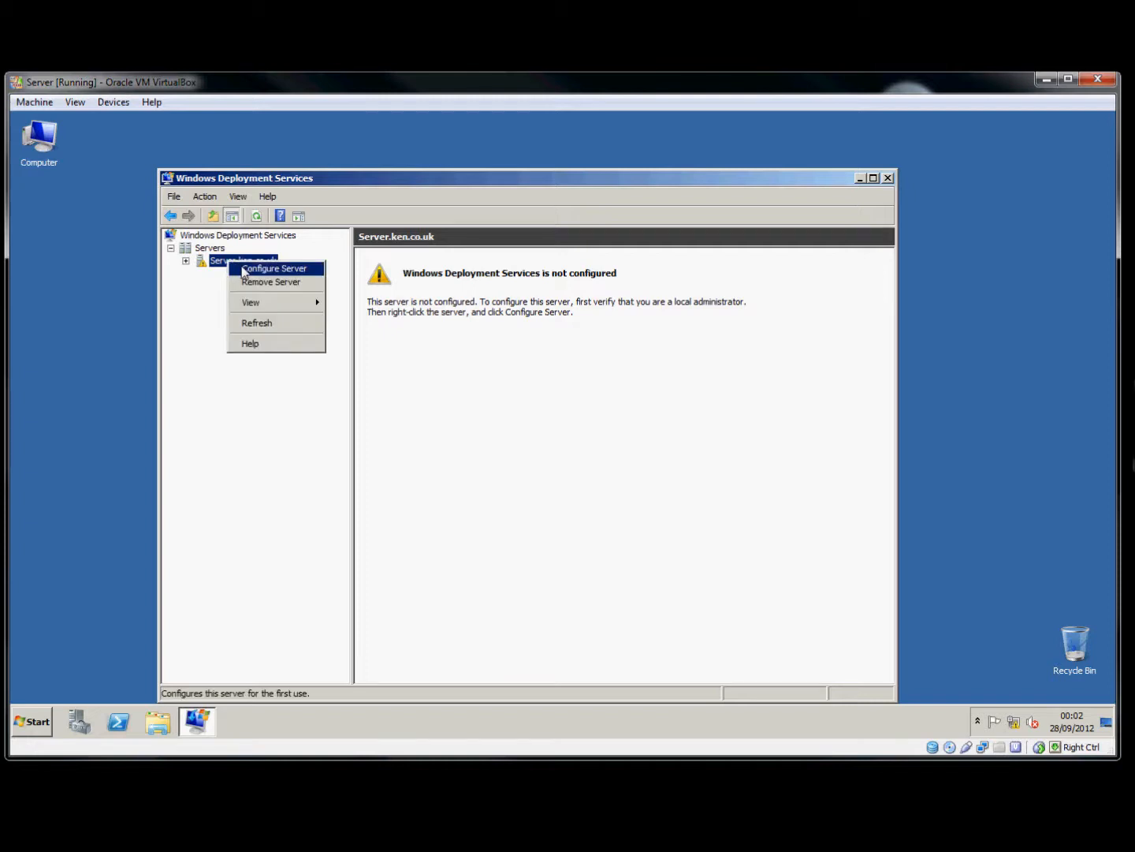
pyautogui.click(244, 271)
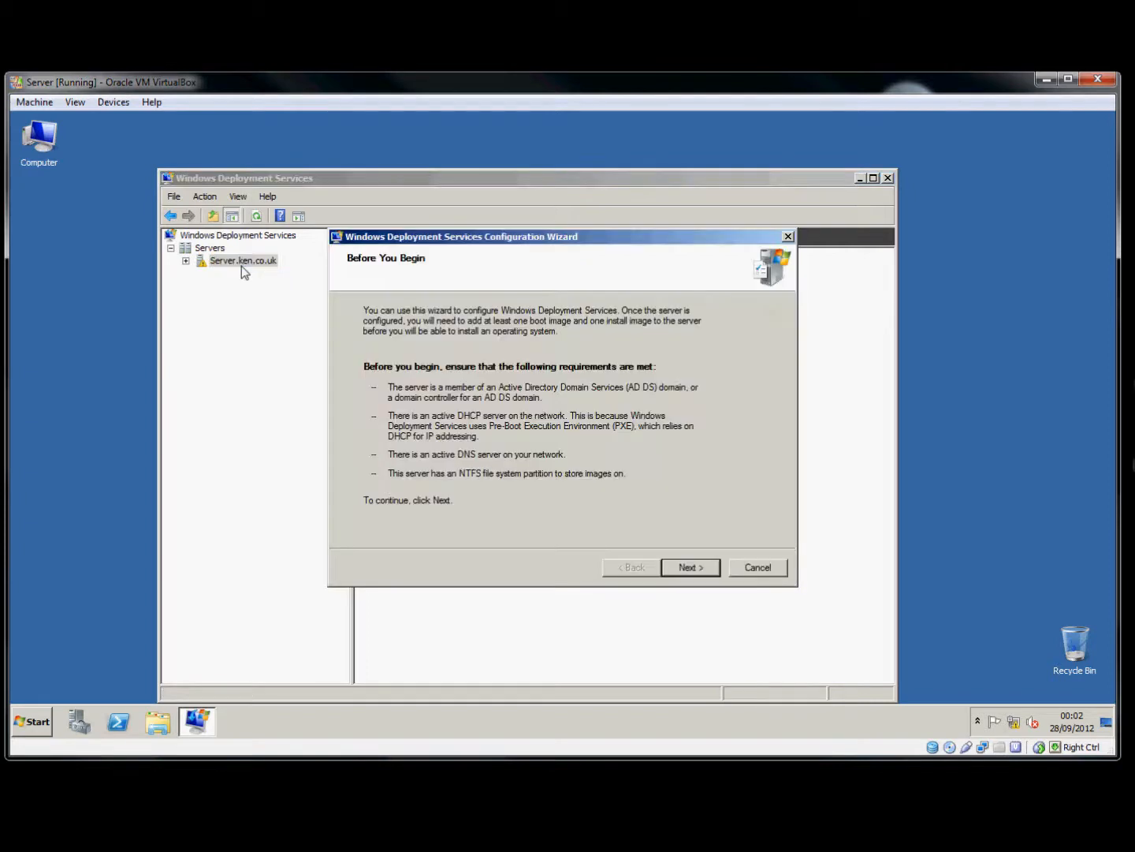
pyautogui.click(686, 565)
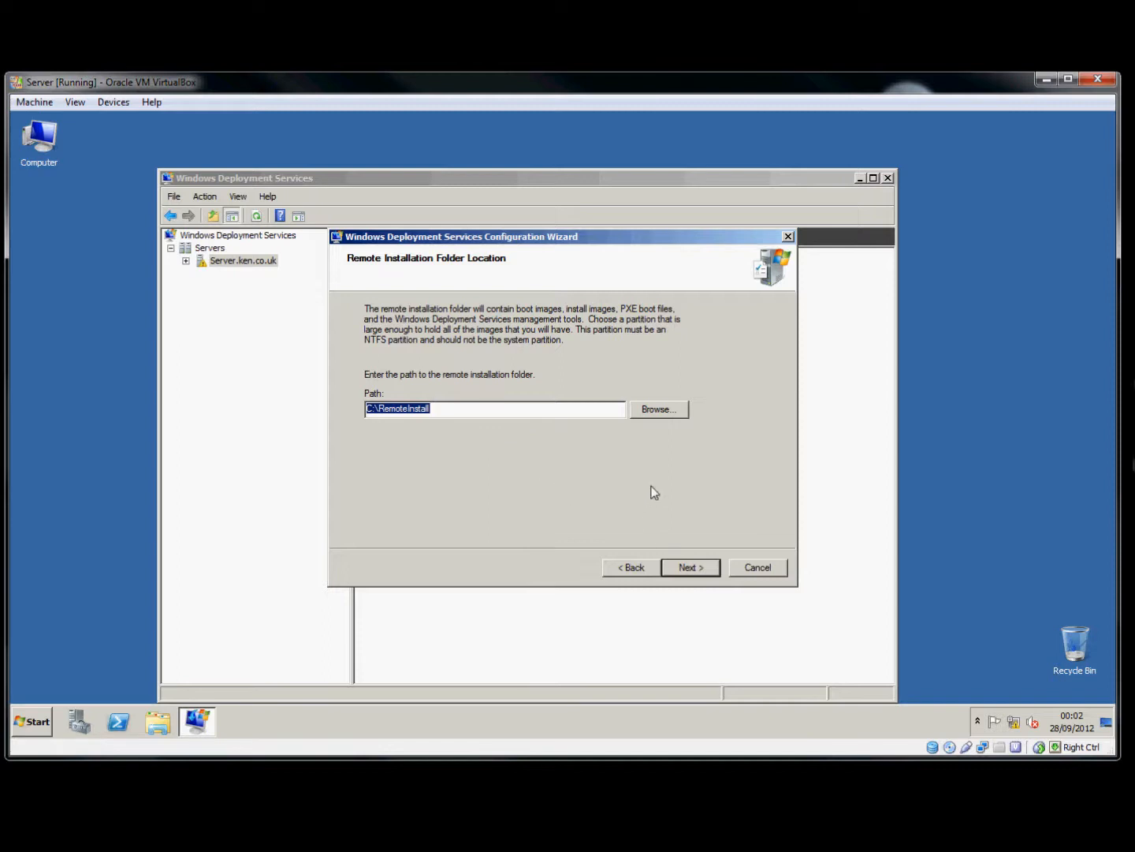
pyautogui.click(695, 564)
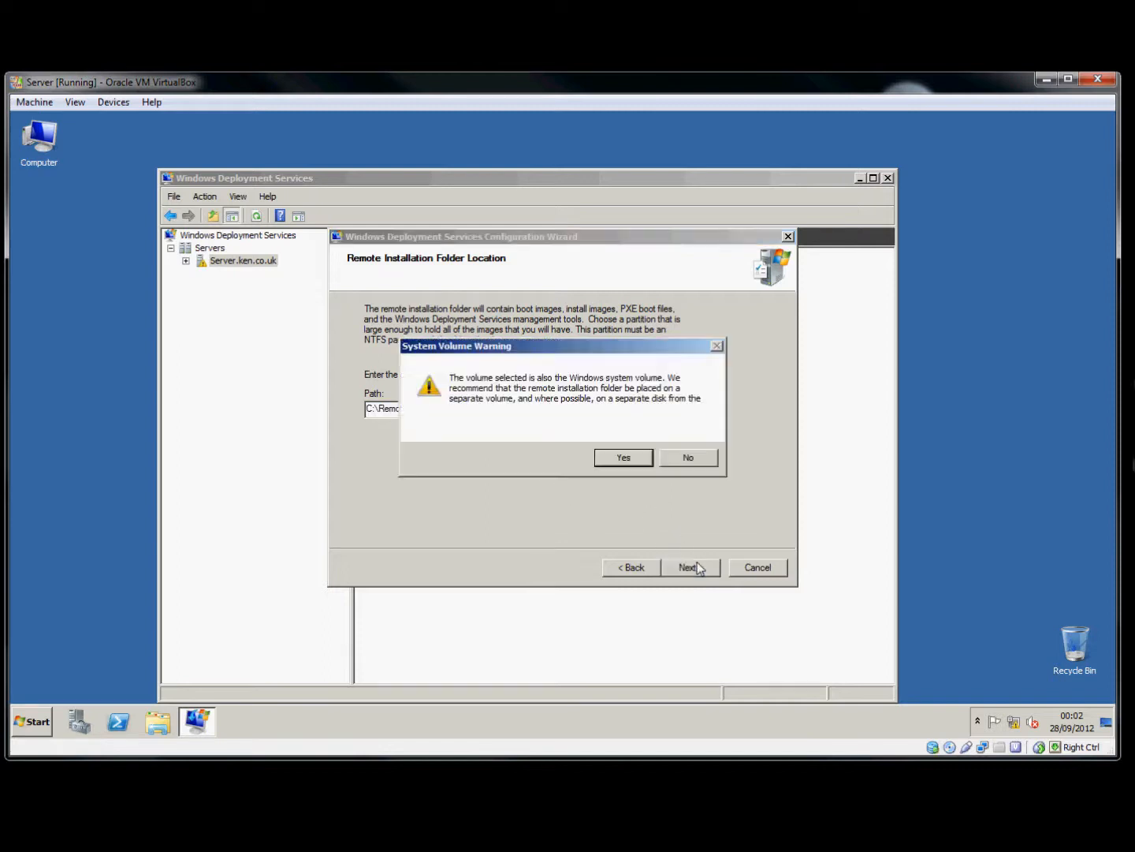
pyautogui.click(623, 457)
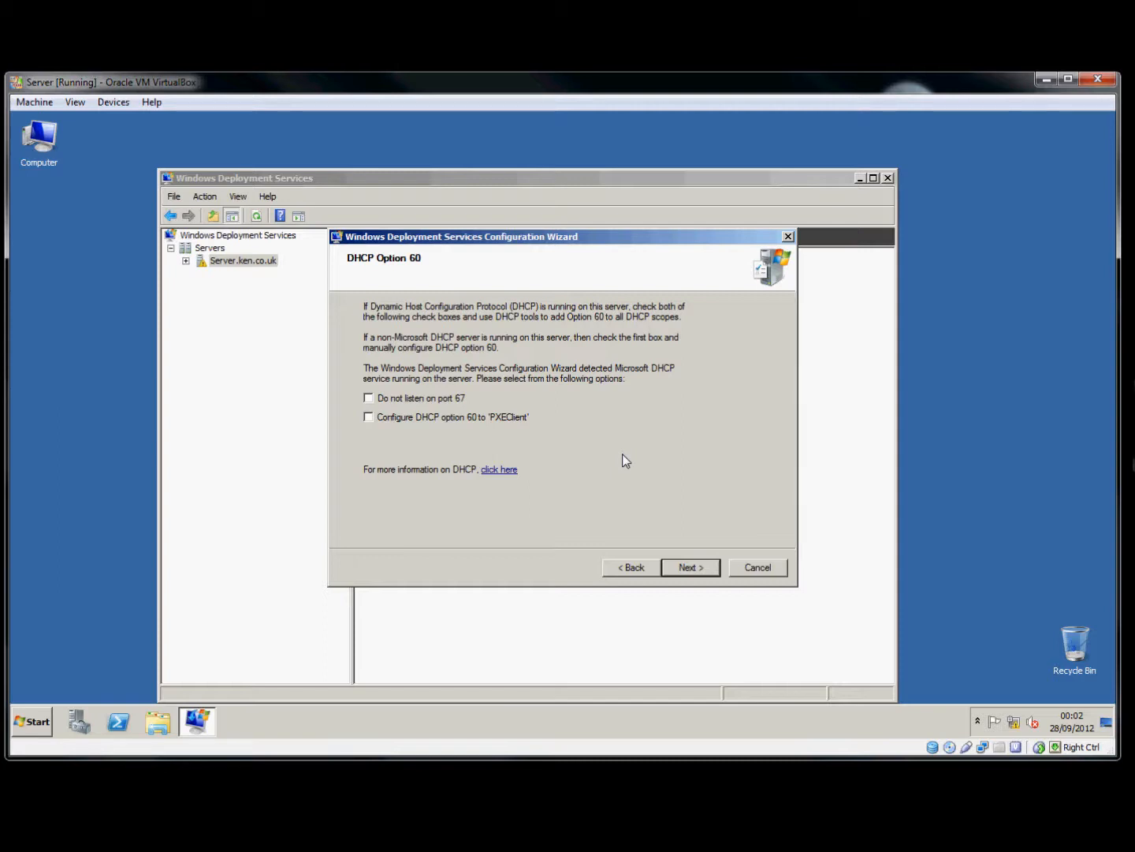
# - Enable "Do not listen on port 67", respond to all known and unknown client computers, and finish the configuration without adding images
pyautogui.click(368, 398)
pyautogui.click(698, 569)
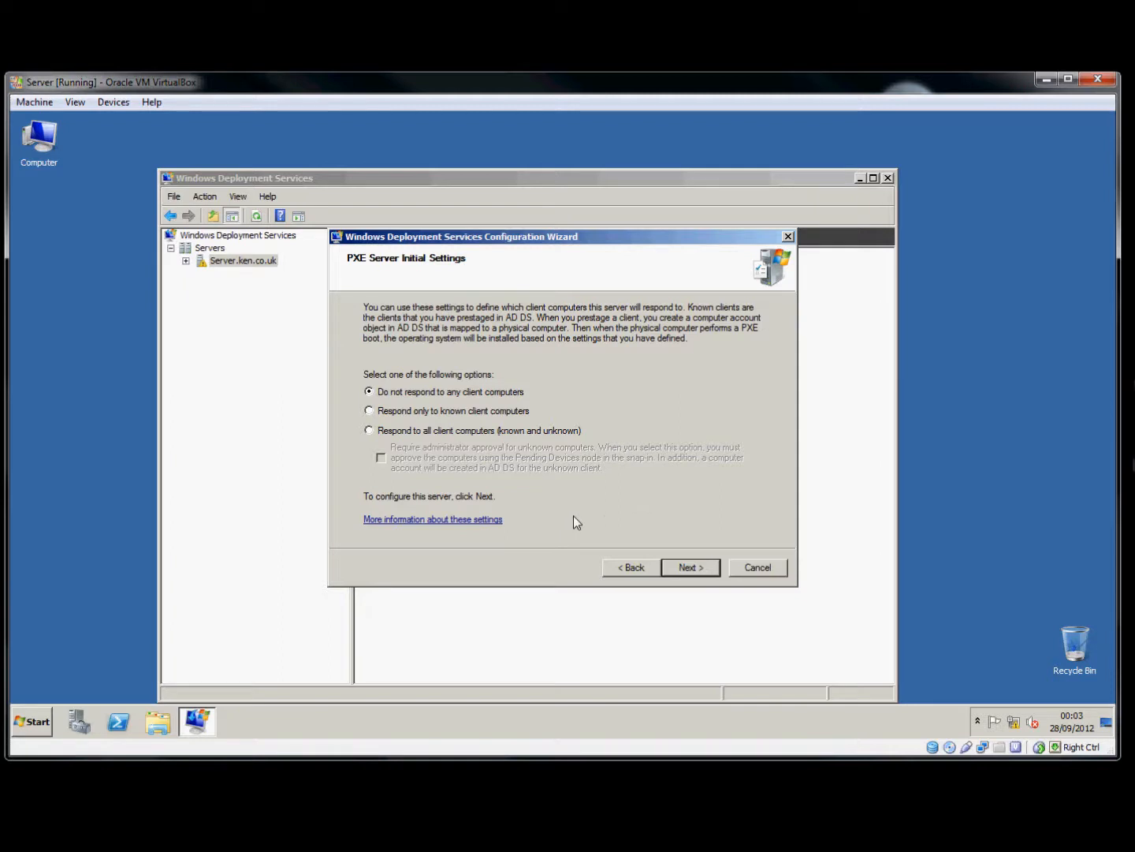
pyautogui.click(369, 431)
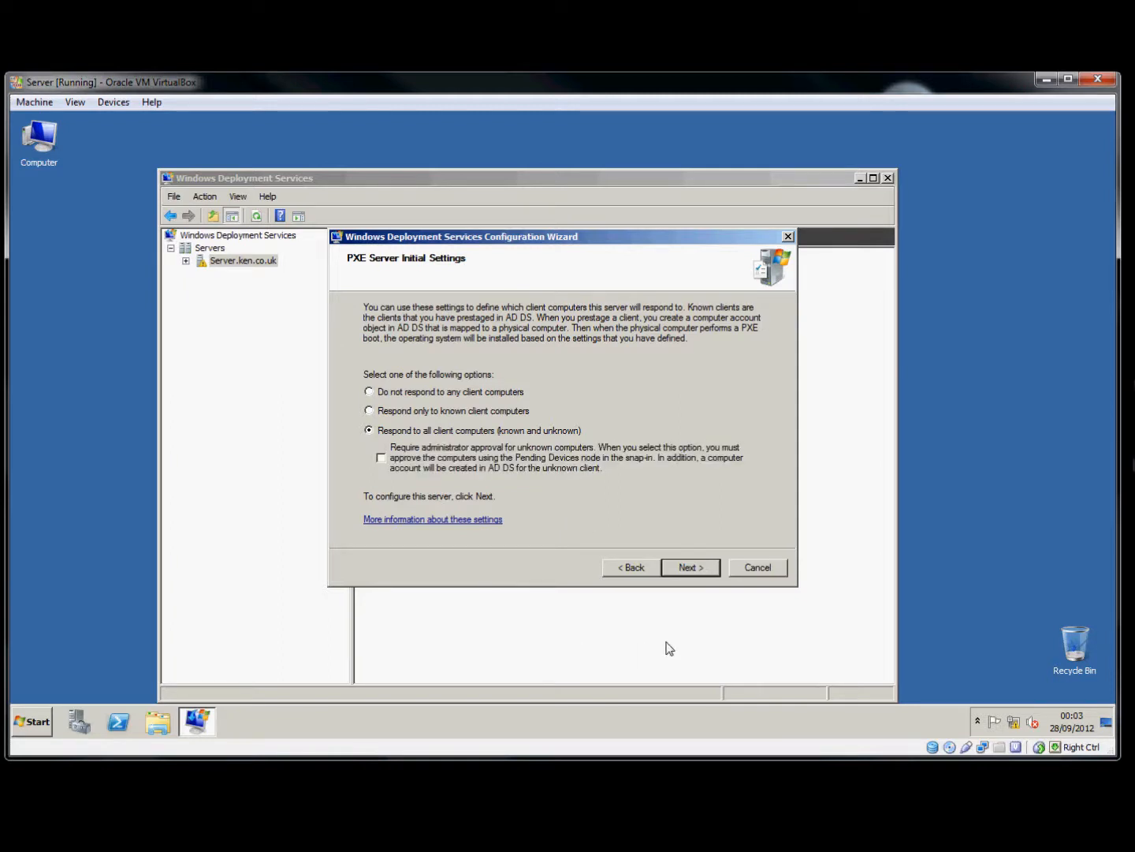
pyautogui.click(691, 569)
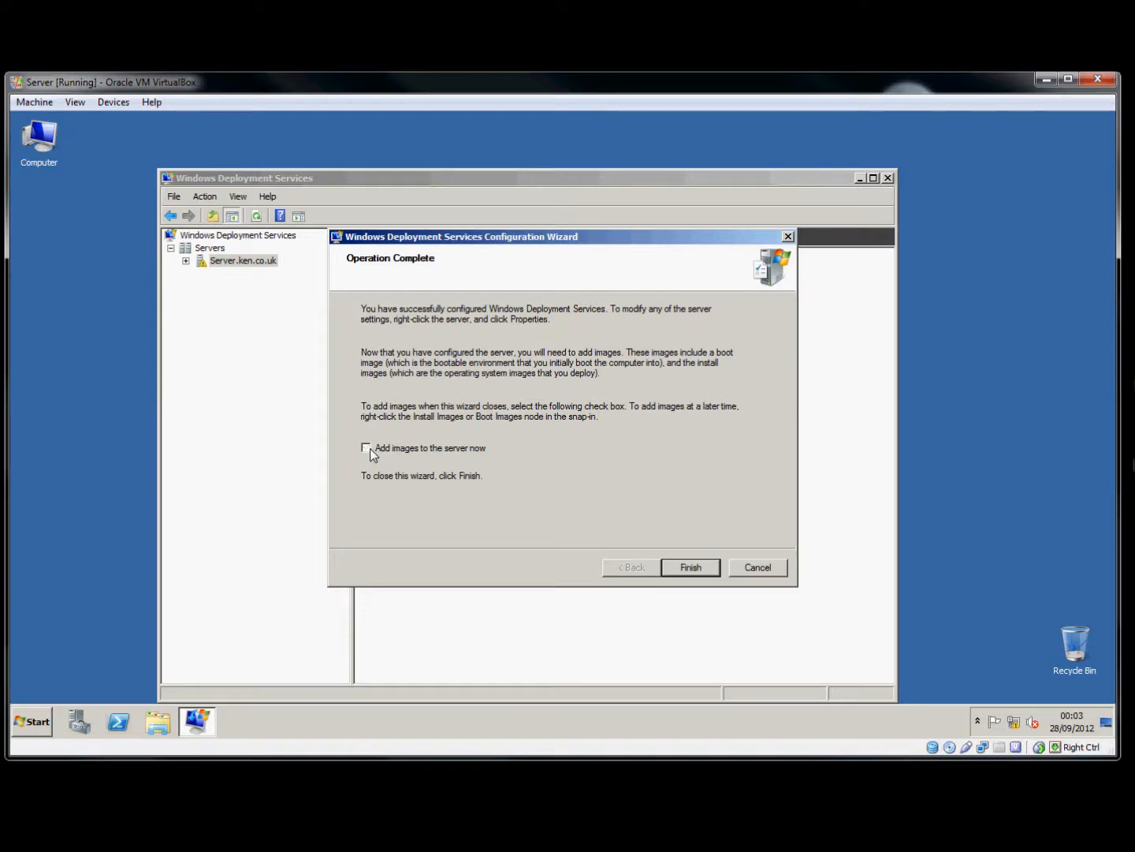
pyautogui.click(693, 569)
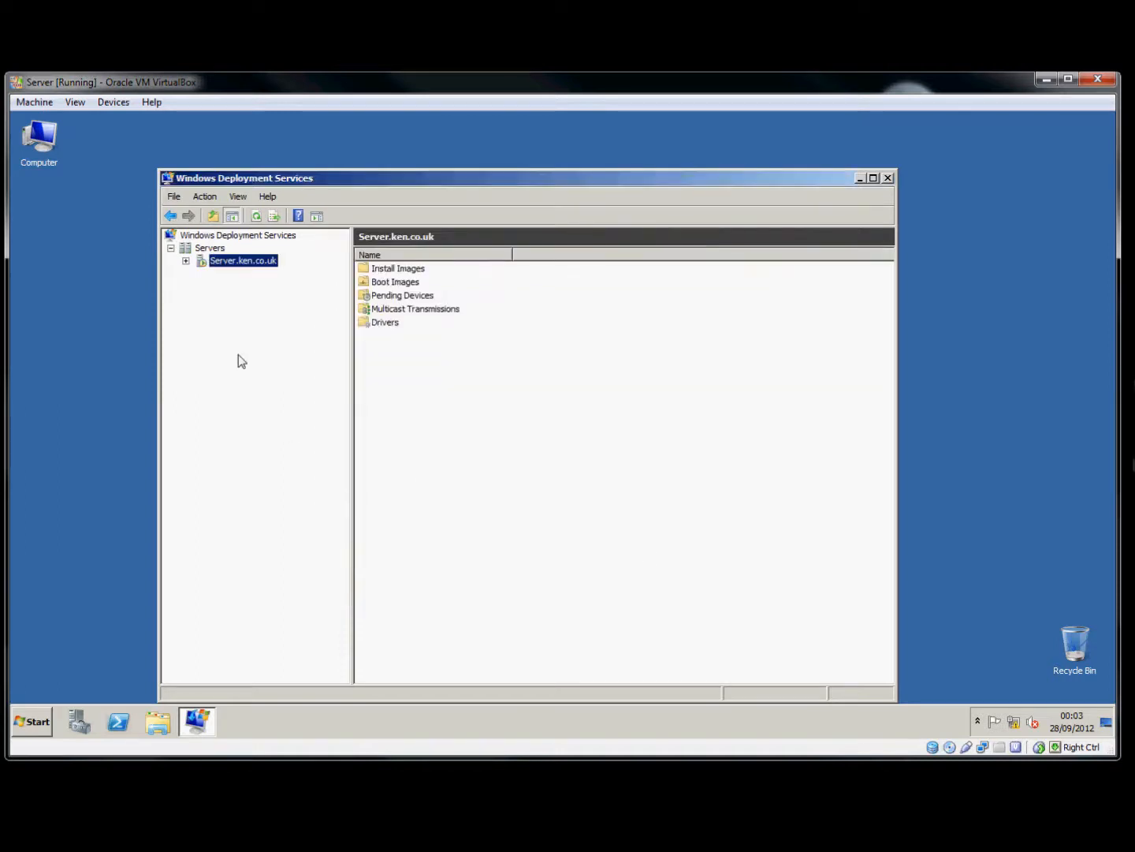
# - Expand the configured server and start adding a boot image to its Boot Images folder
pyautogui.click(186, 261)
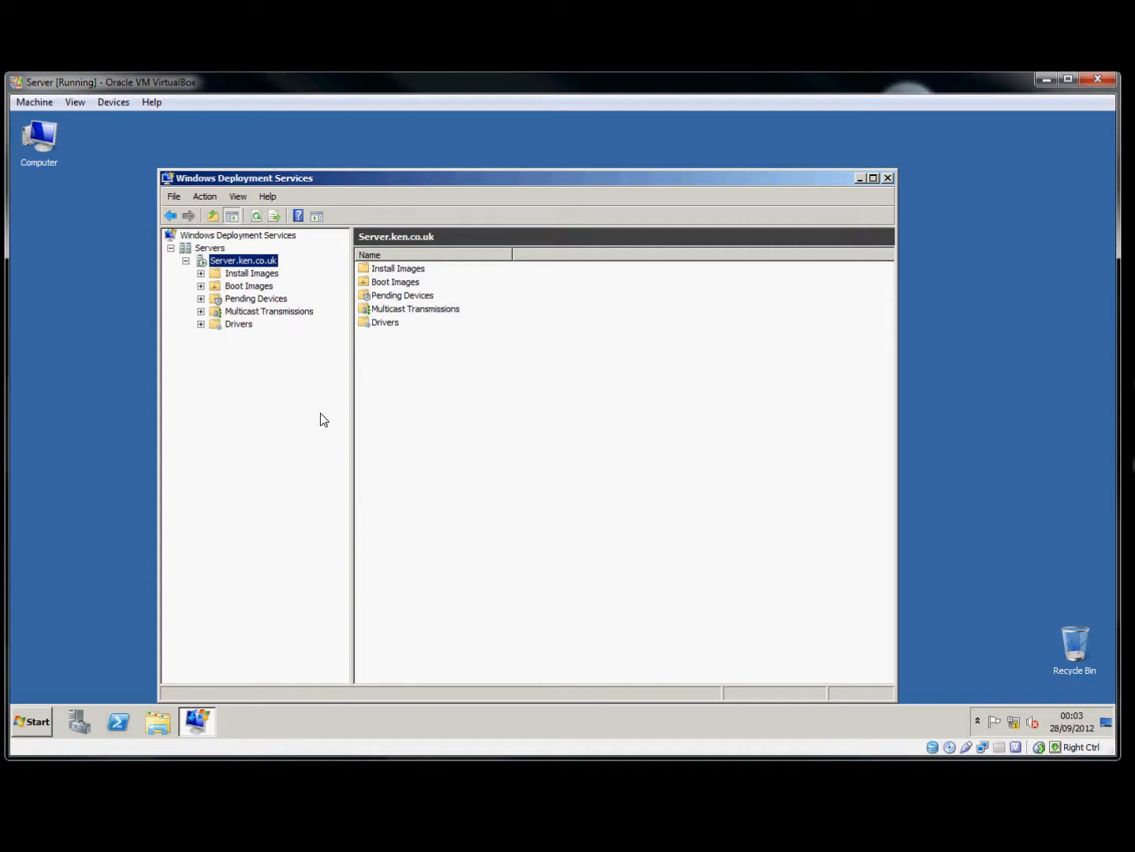
pyautogui.click(251, 287)
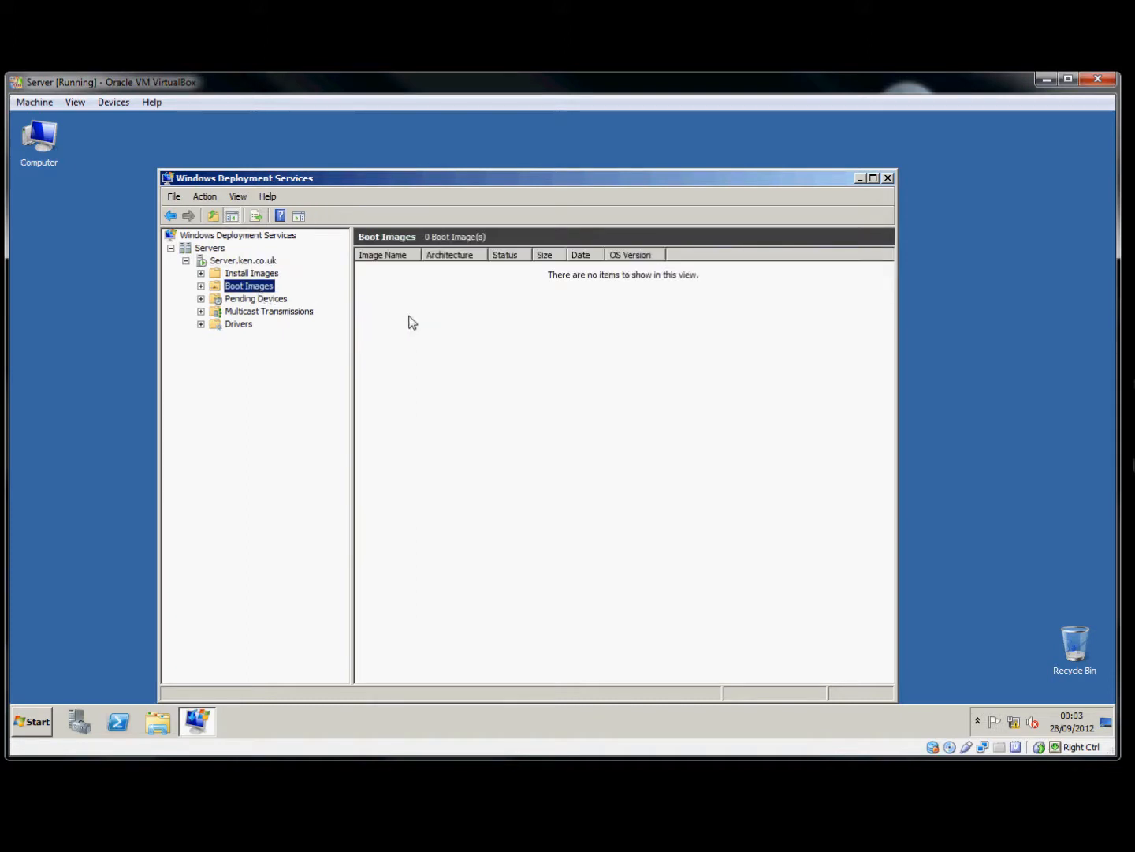
pyautogui.rightClick(411, 322)
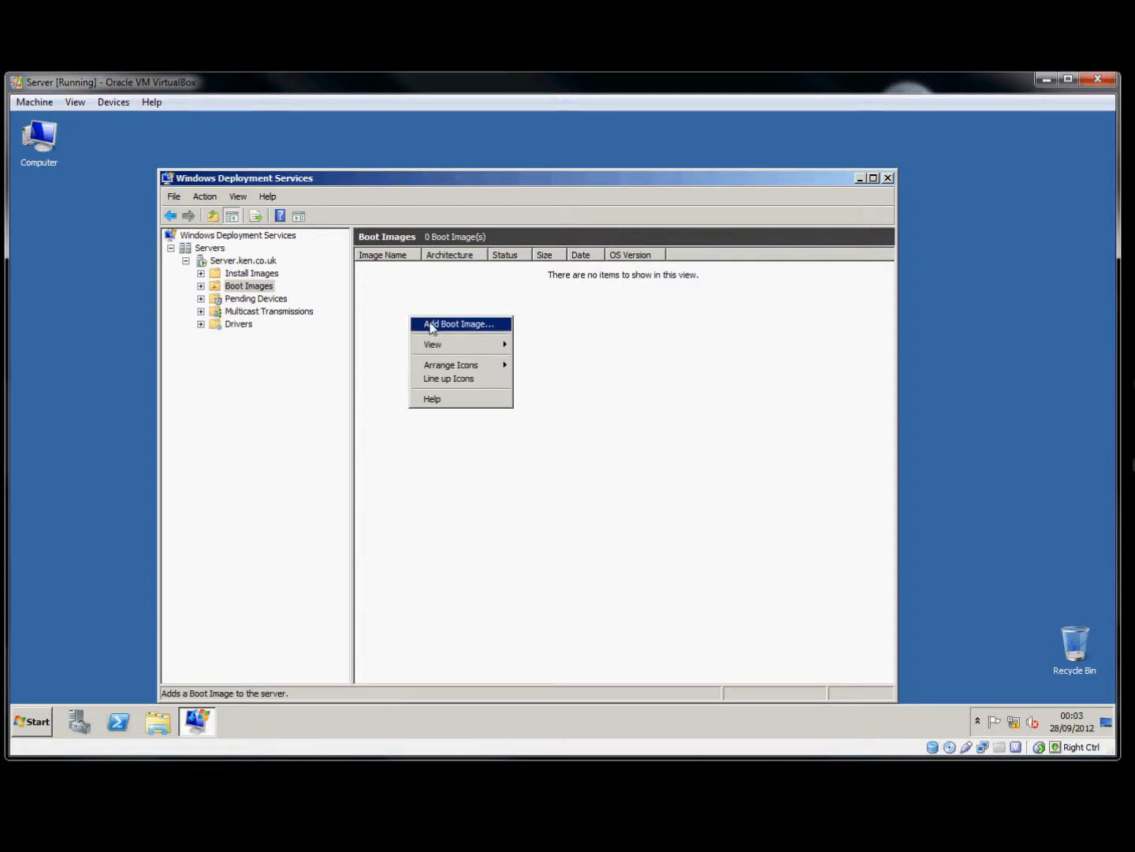
pyautogui.click(430, 324)
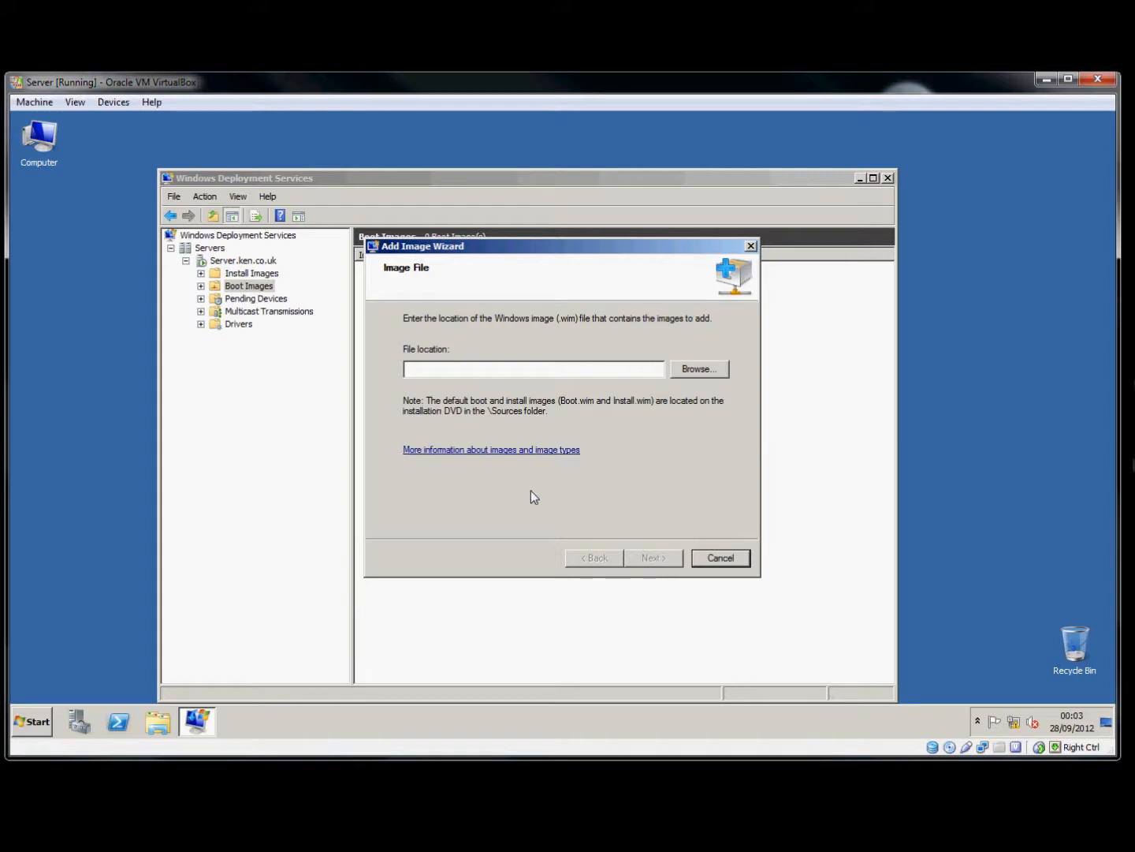
# - Choose D:\sources\boot.wim from the installation DVD as the boot image file and continue to the image metadata
pyautogui.click(703, 368)
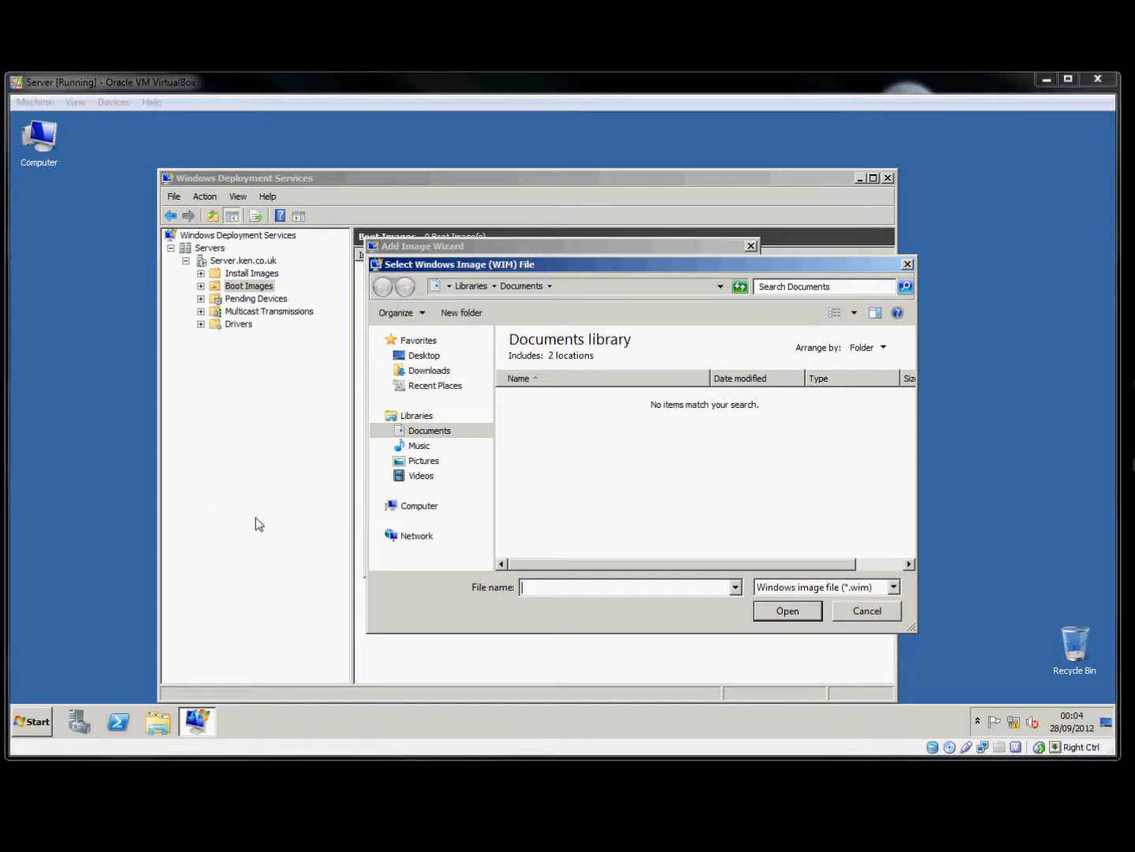
pyautogui.click(409, 509)
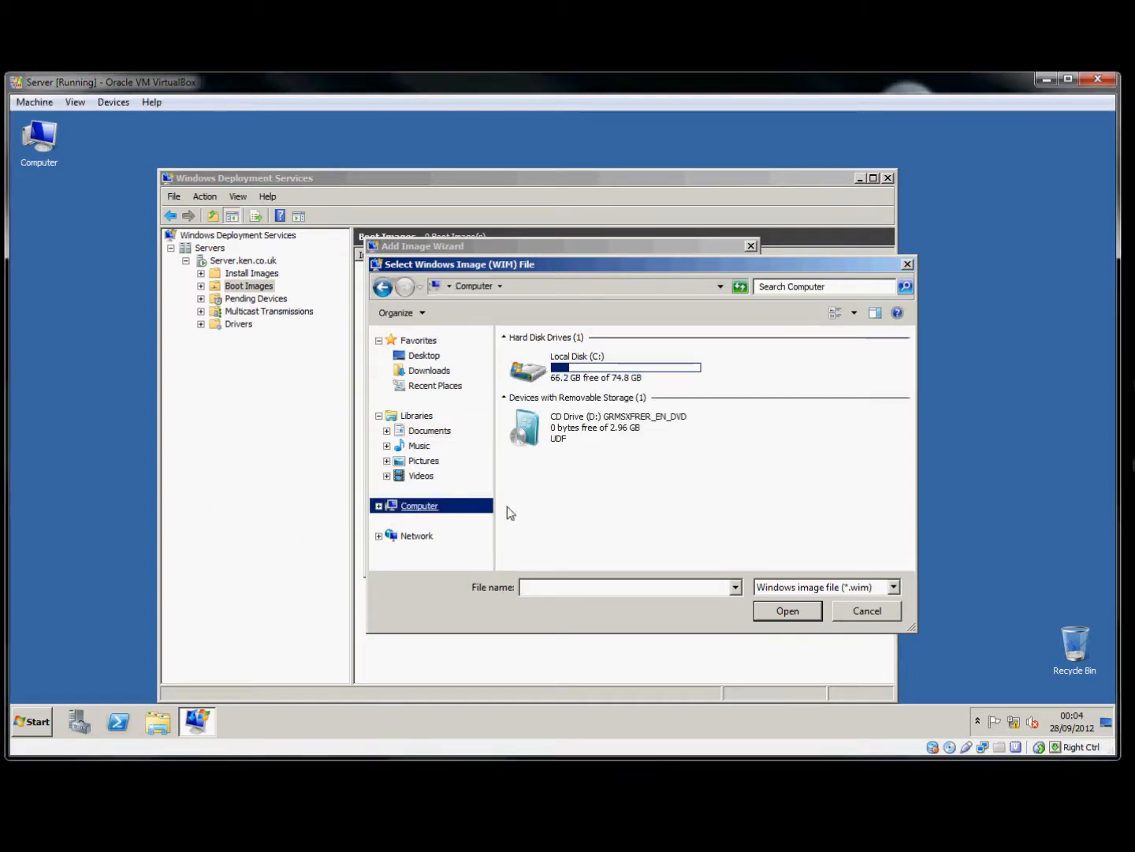
pyautogui.doubleClick(551, 431)
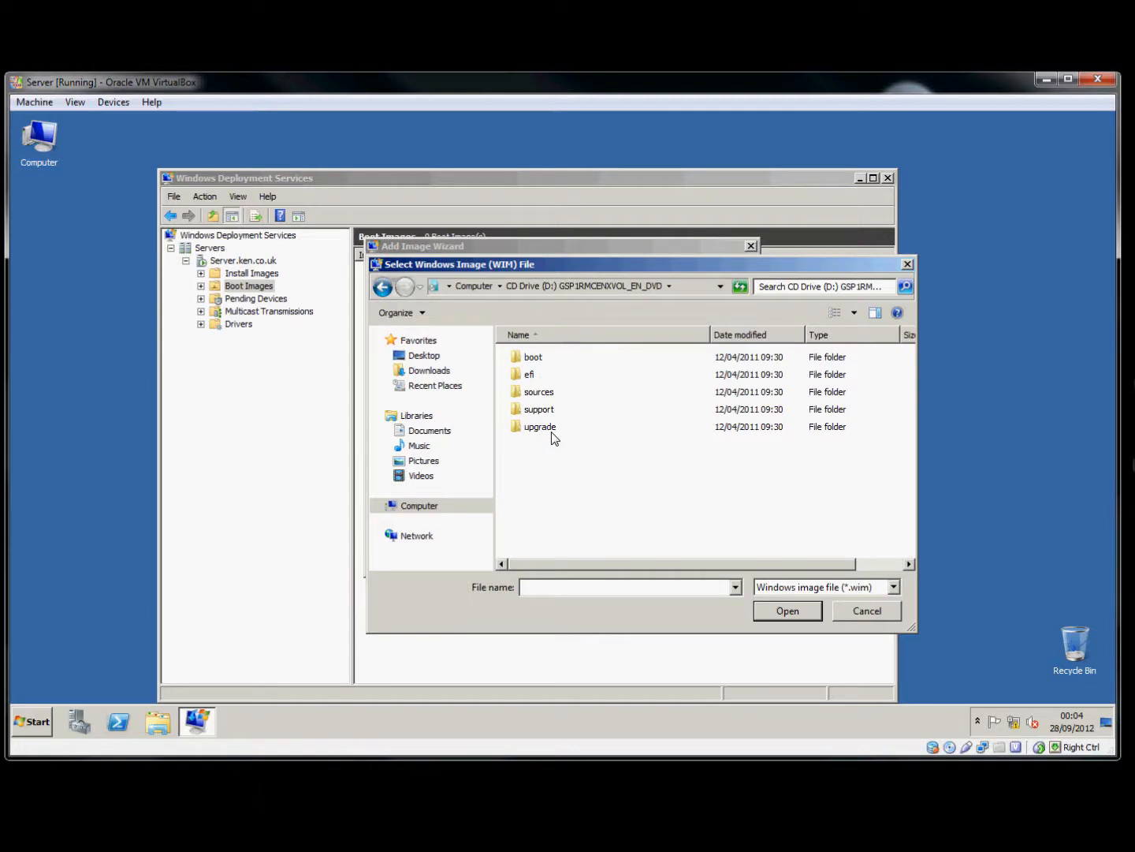
pyautogui.doubleClick(540, 392)
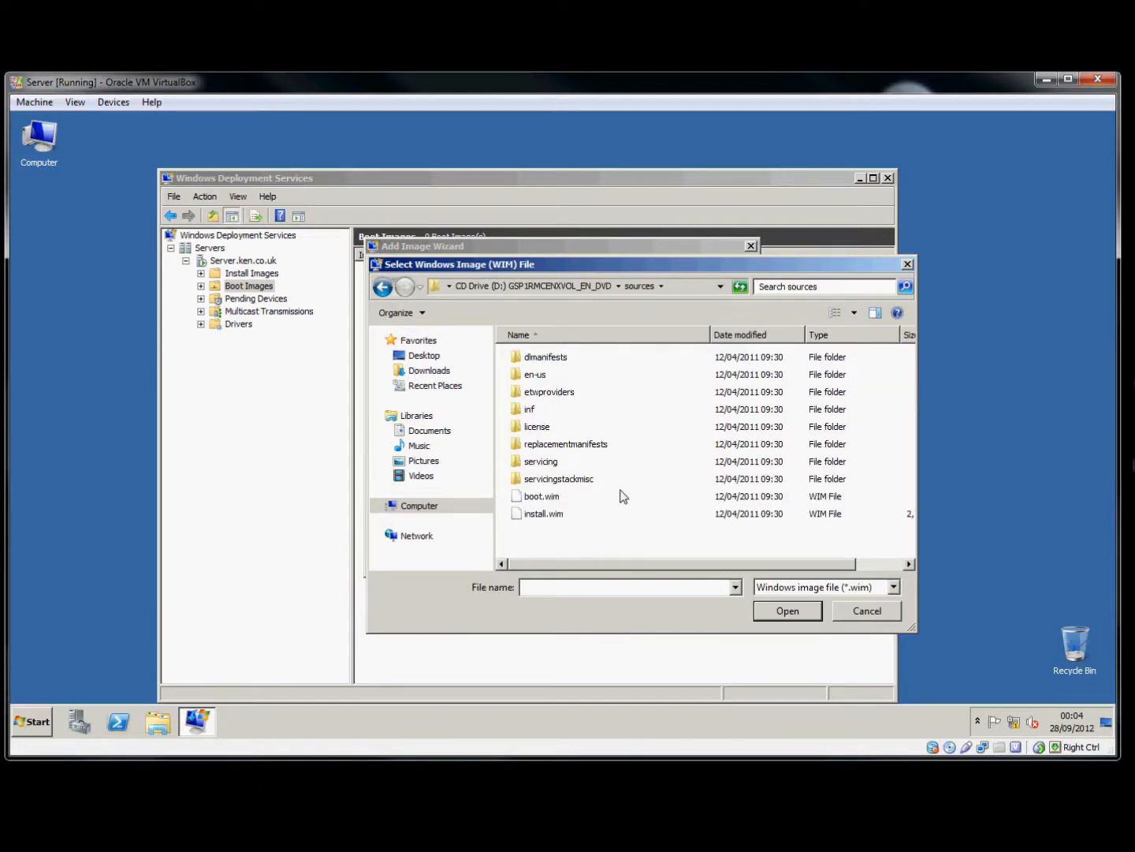
pyautogui.click(544, 496)
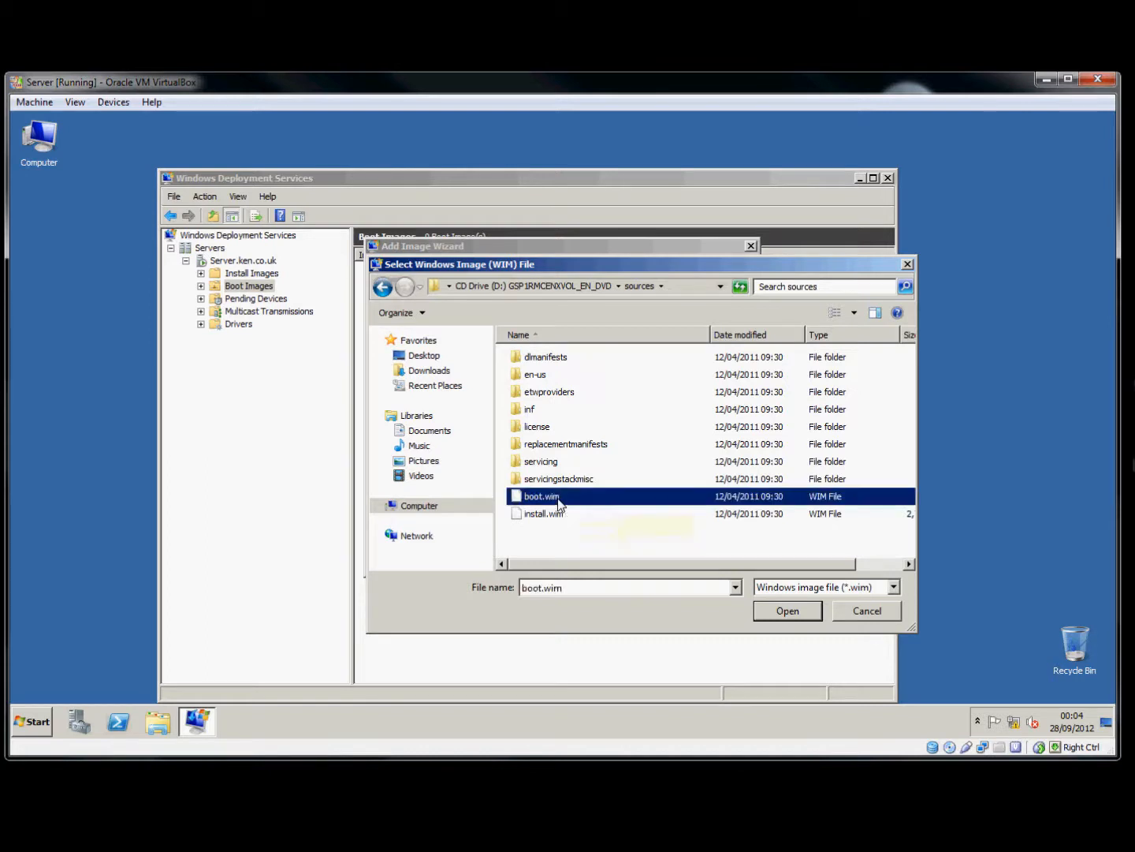
pyautogui.click(786, 611)
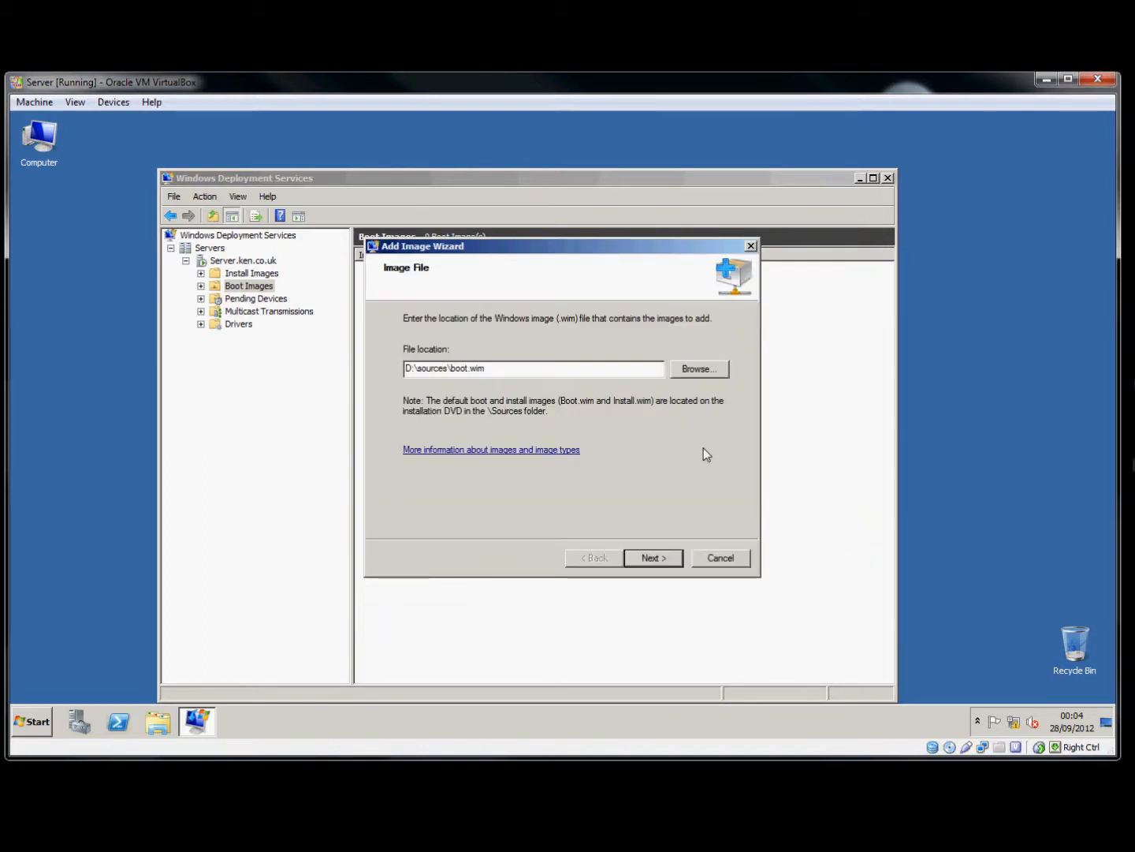
pyautogui.click(652, 560)
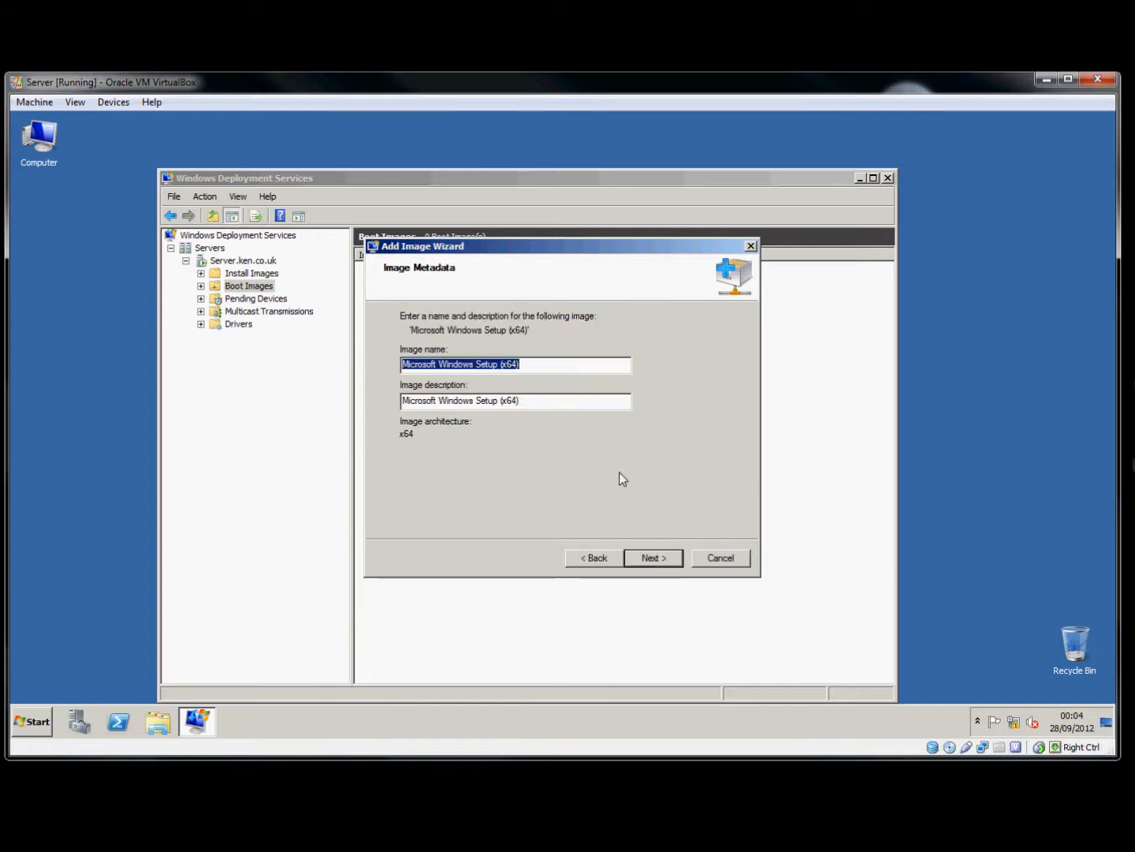
# - Name the image "Boot Image" with the description "From DVD" and finish adding it to the server
pyautogui.write('B')
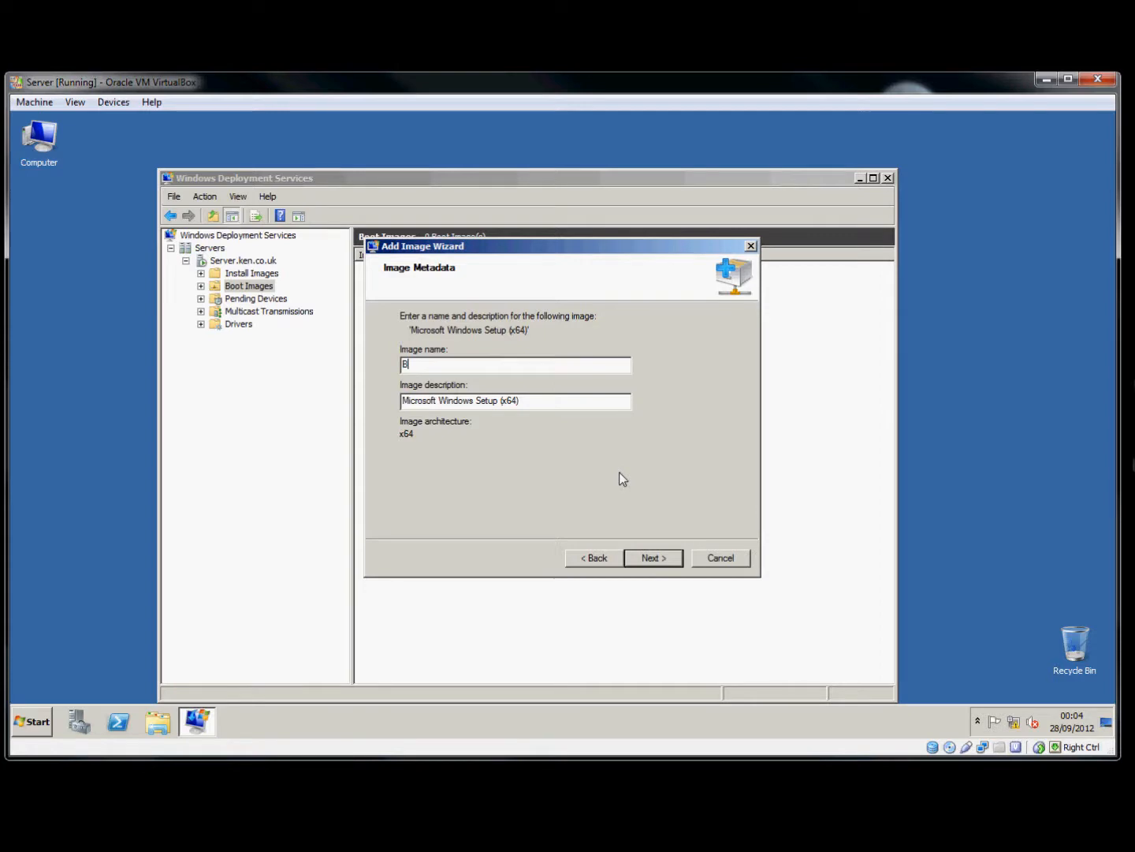
pyautogui.write('oot Image')
pyautogui.moveTo(557, 404); pyautogui.dragTo(335, 404)
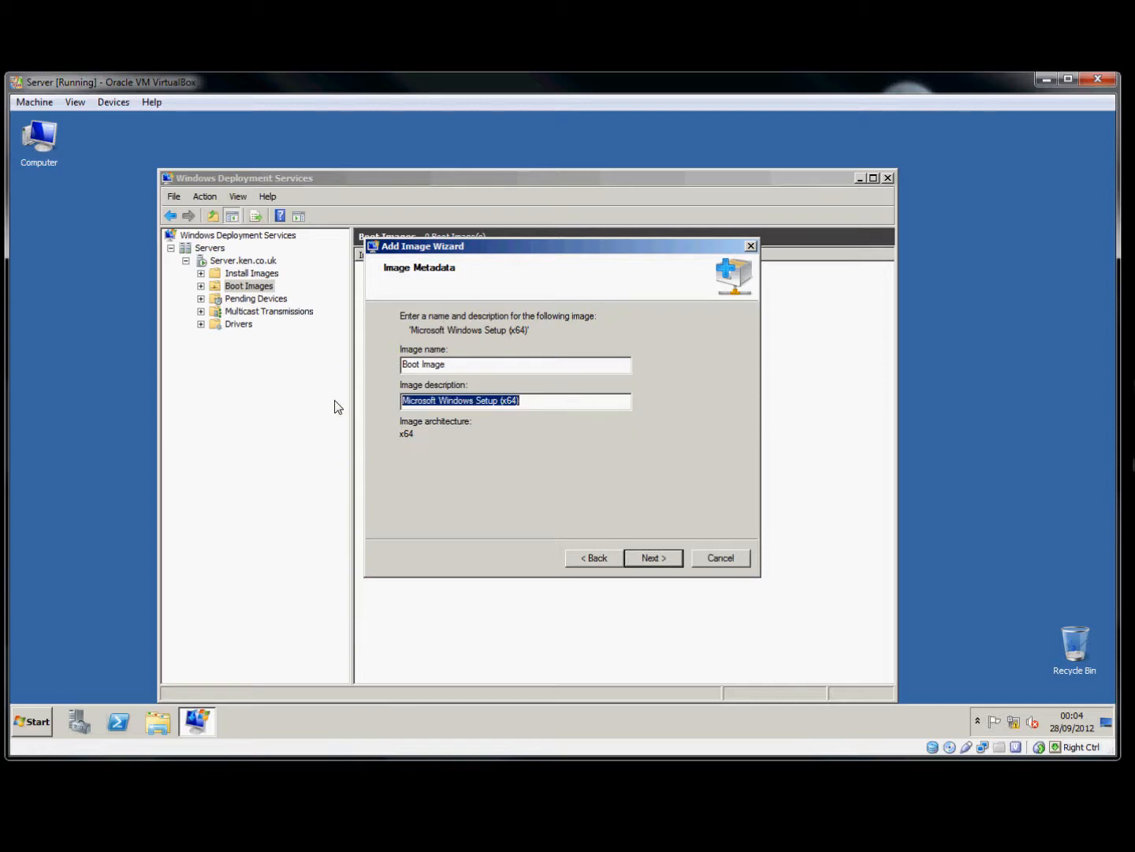
pyautogui.write('From ')
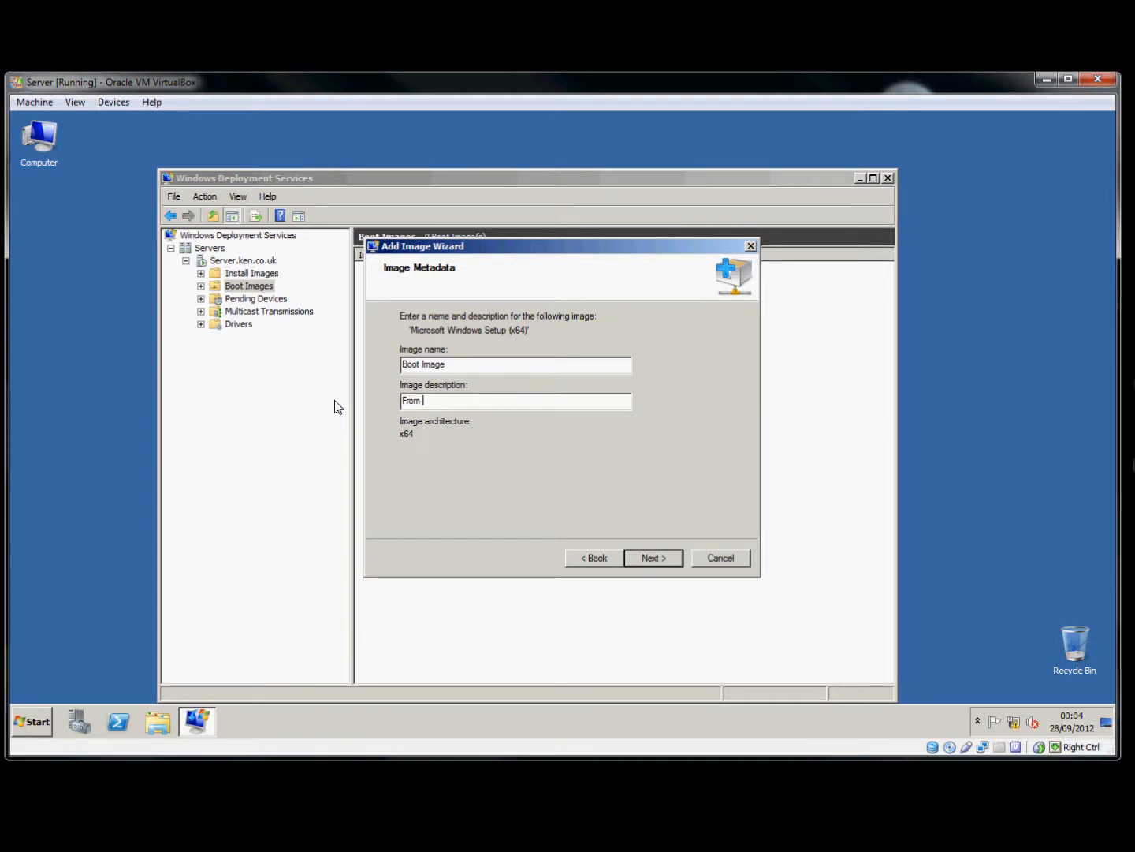
pyautogui.write('DVD')
pyautogui.click(656, 559)
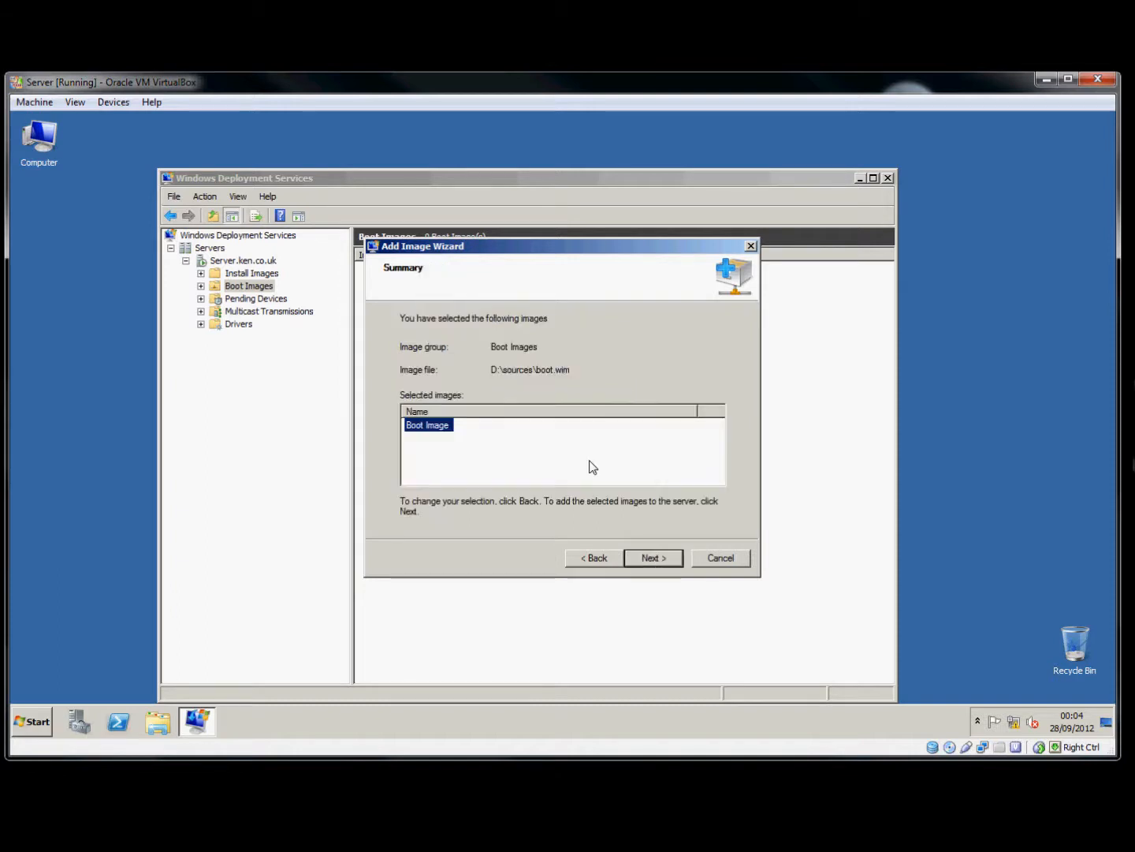
pyautogui.click(649, 558)
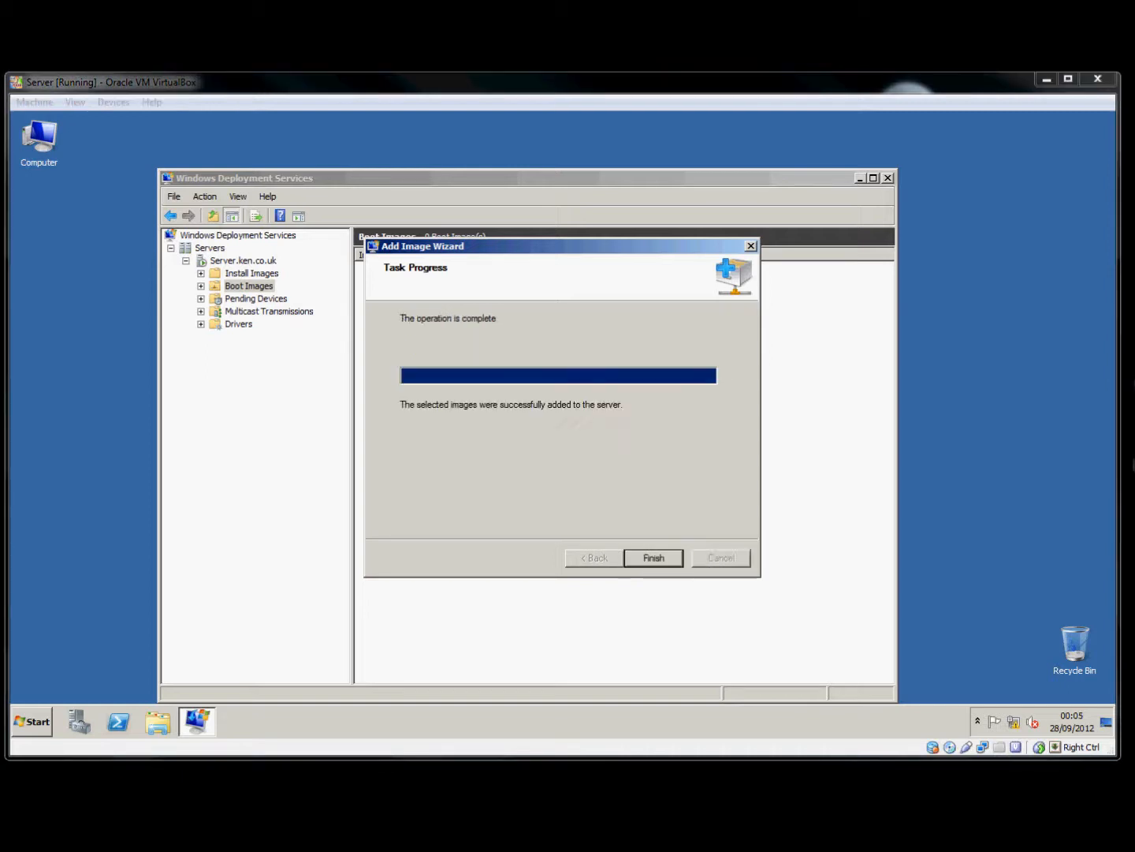
pyautogui.click(655, 557)
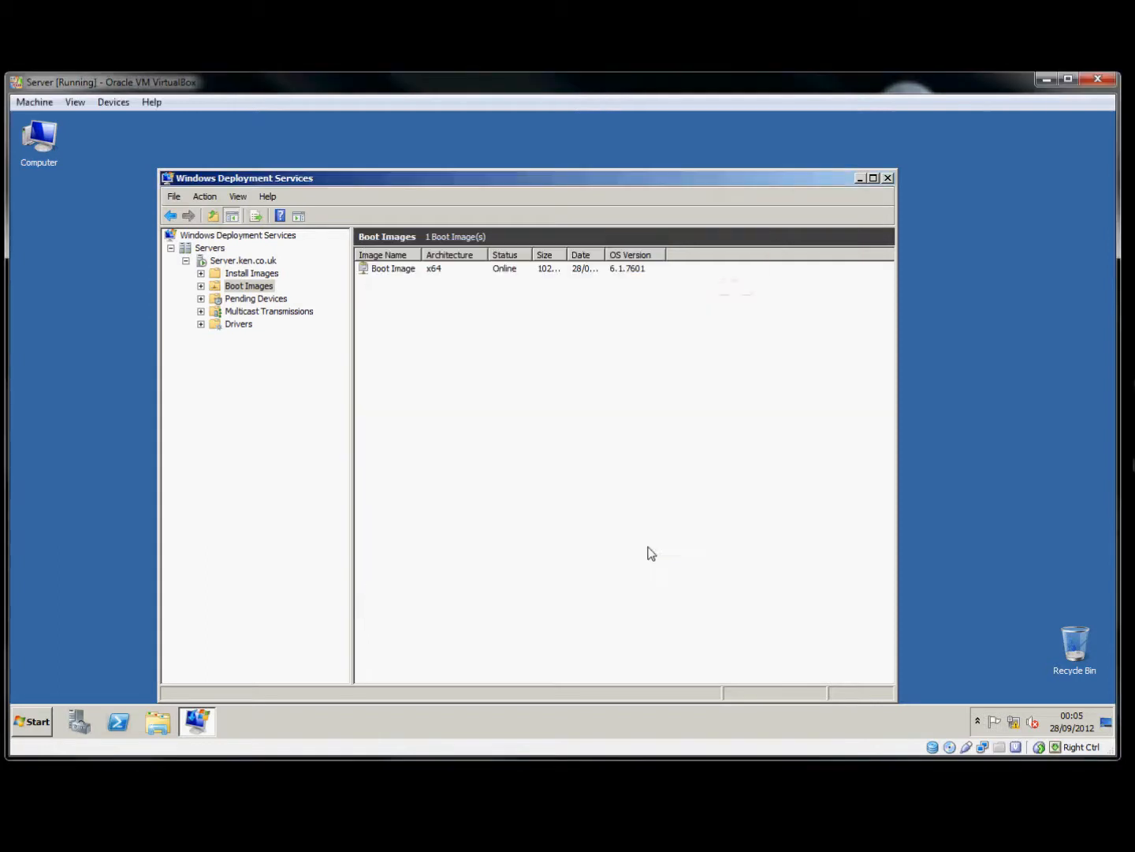
# - Start a capture image from Boot Image, named "Capture" with the description "Capture image"
pyautogui.rightClick(400, 272)
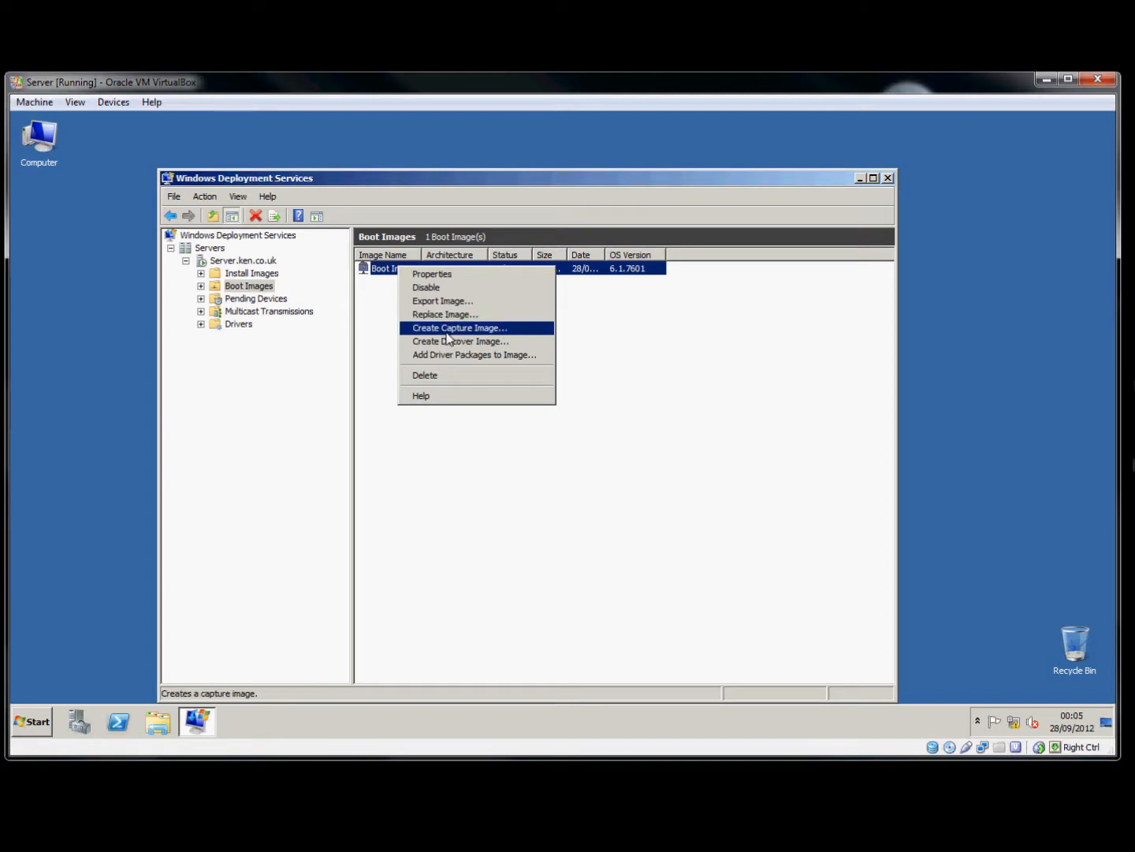
pyautogui.click(446, 331)
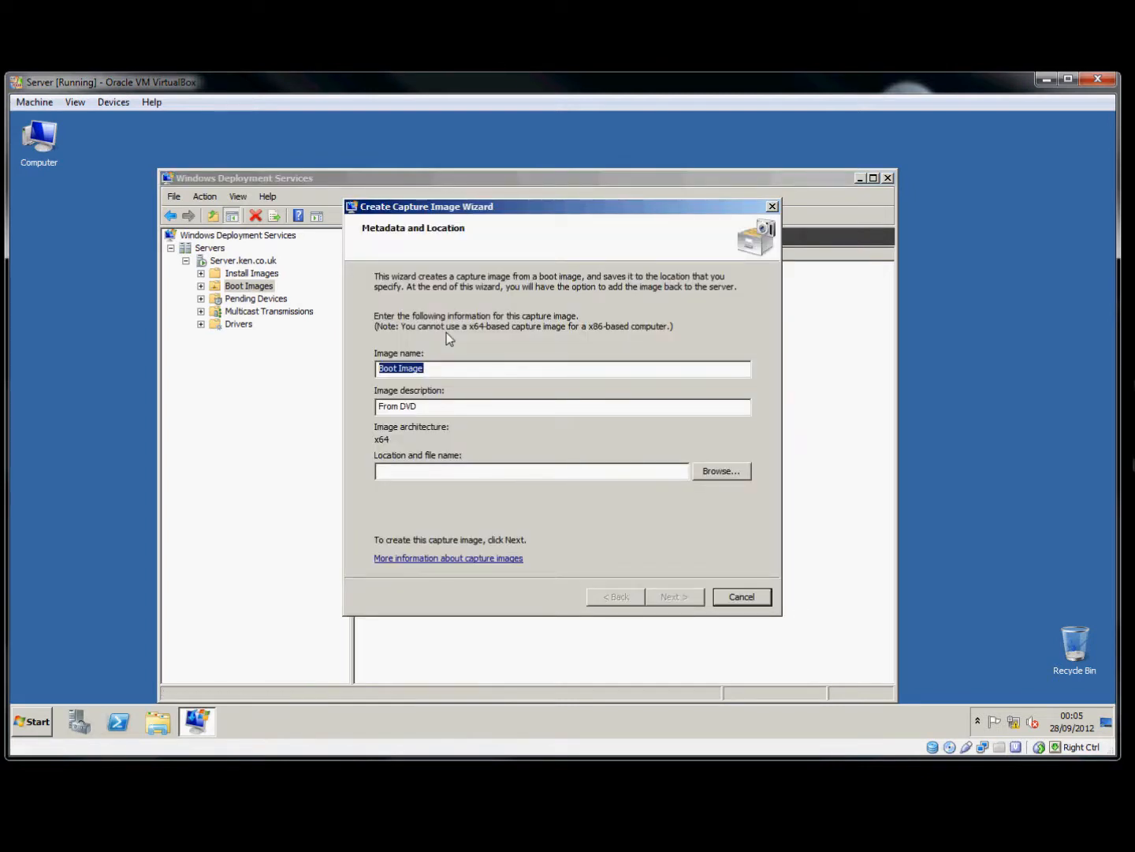
pyautogui.write('Capture')
pyautogui.moveTo(418, 407); pyautogui.dragTo(346, 407)
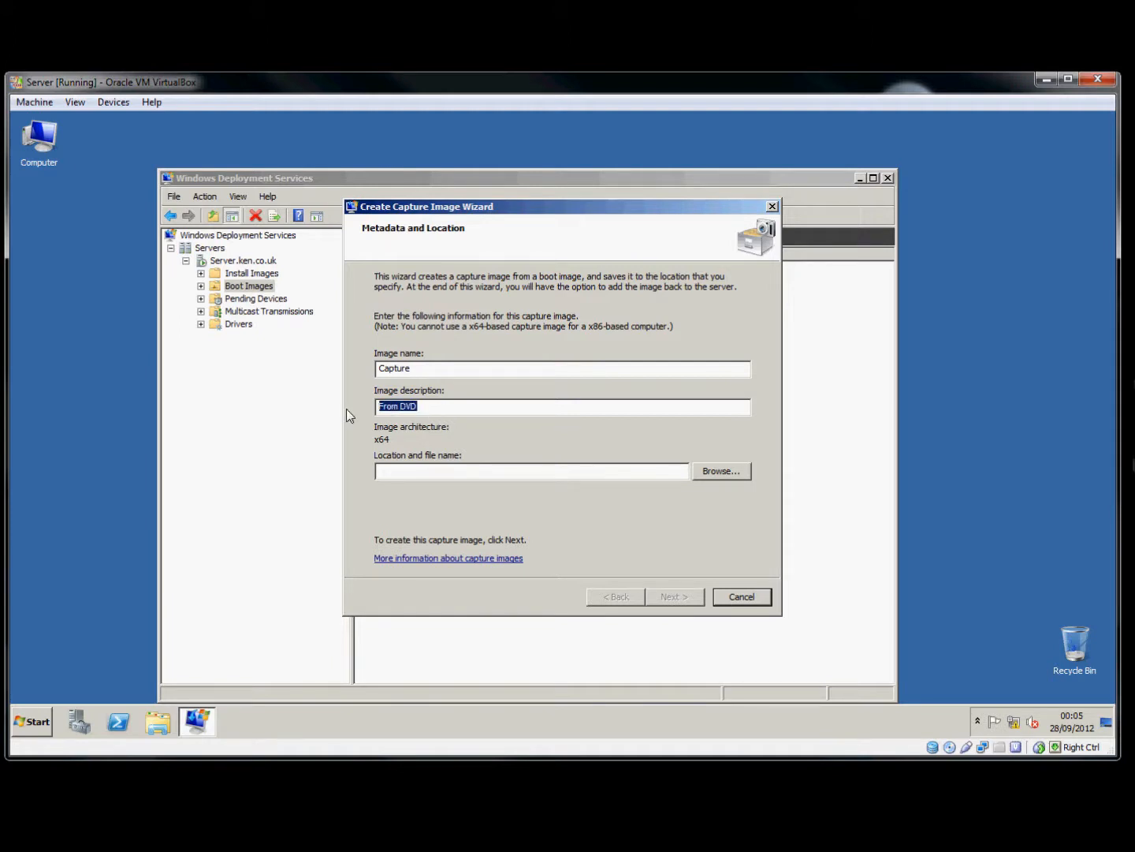
pyautogui.write('Capture image')
# - Set the capture image's location to C:\RemoteInstall\Boot\x64\Images with the file name capture
pyautogui.click(725, 473)
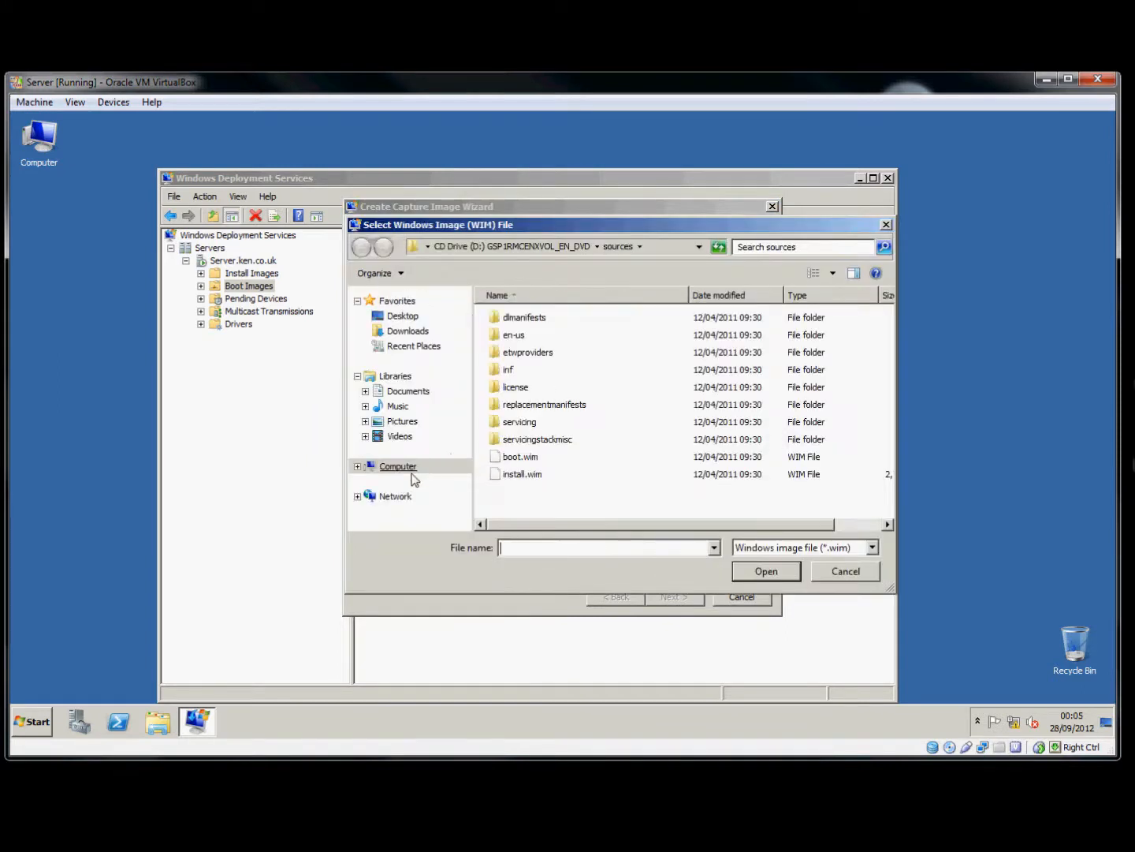
pyautogui.click(357, 466)
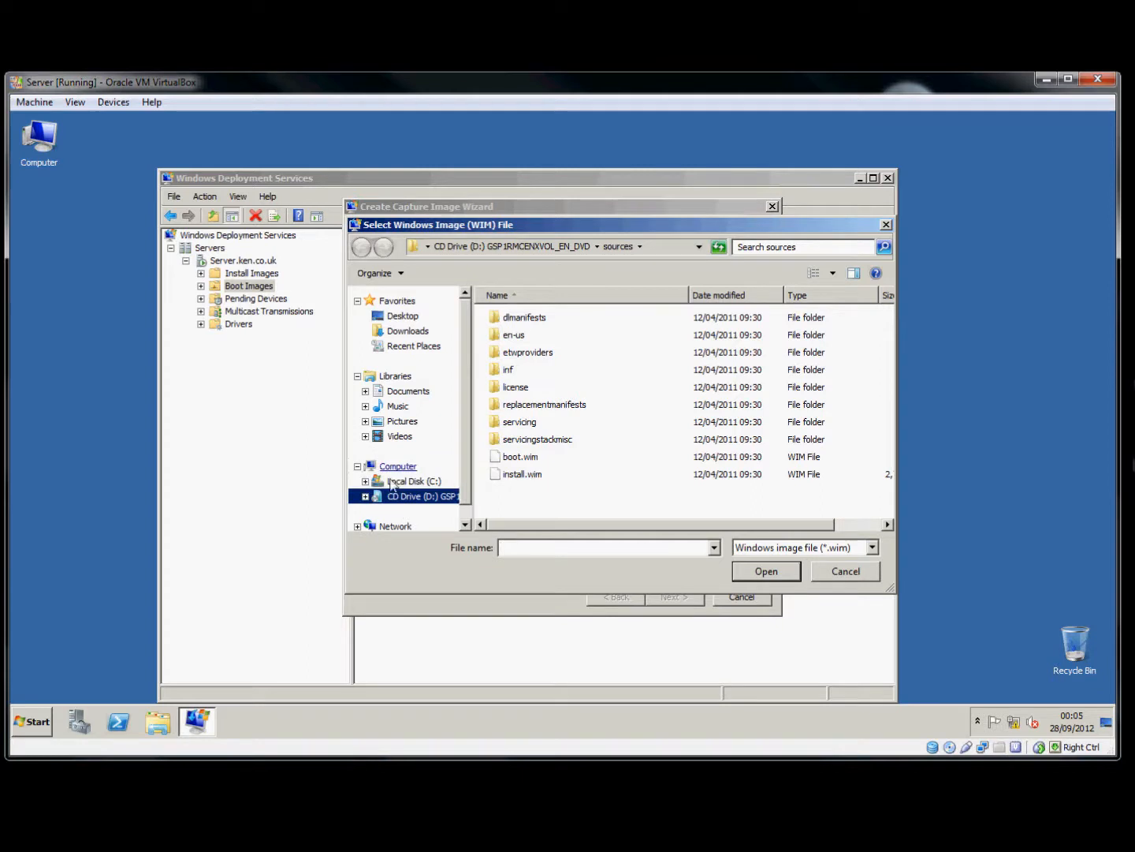
pyautogui.click(415, 483)
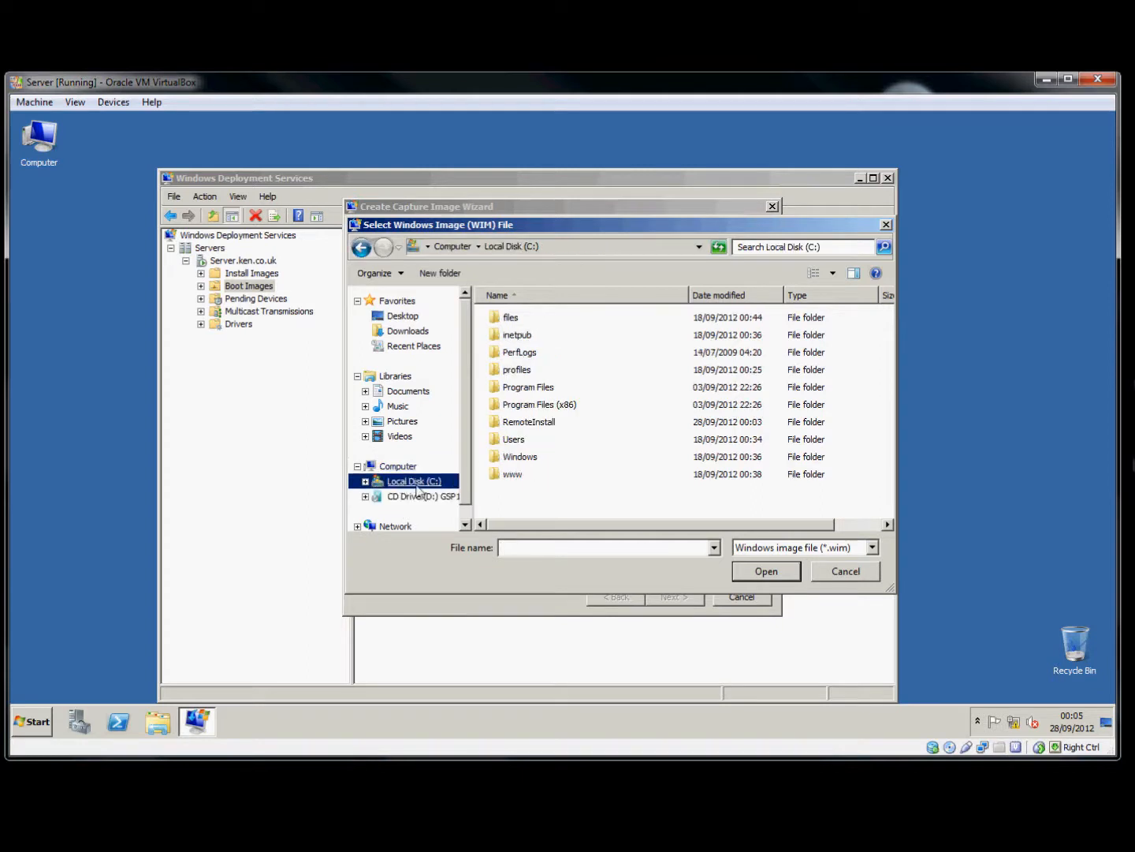
pyautogui.doubleClick(529, 422)
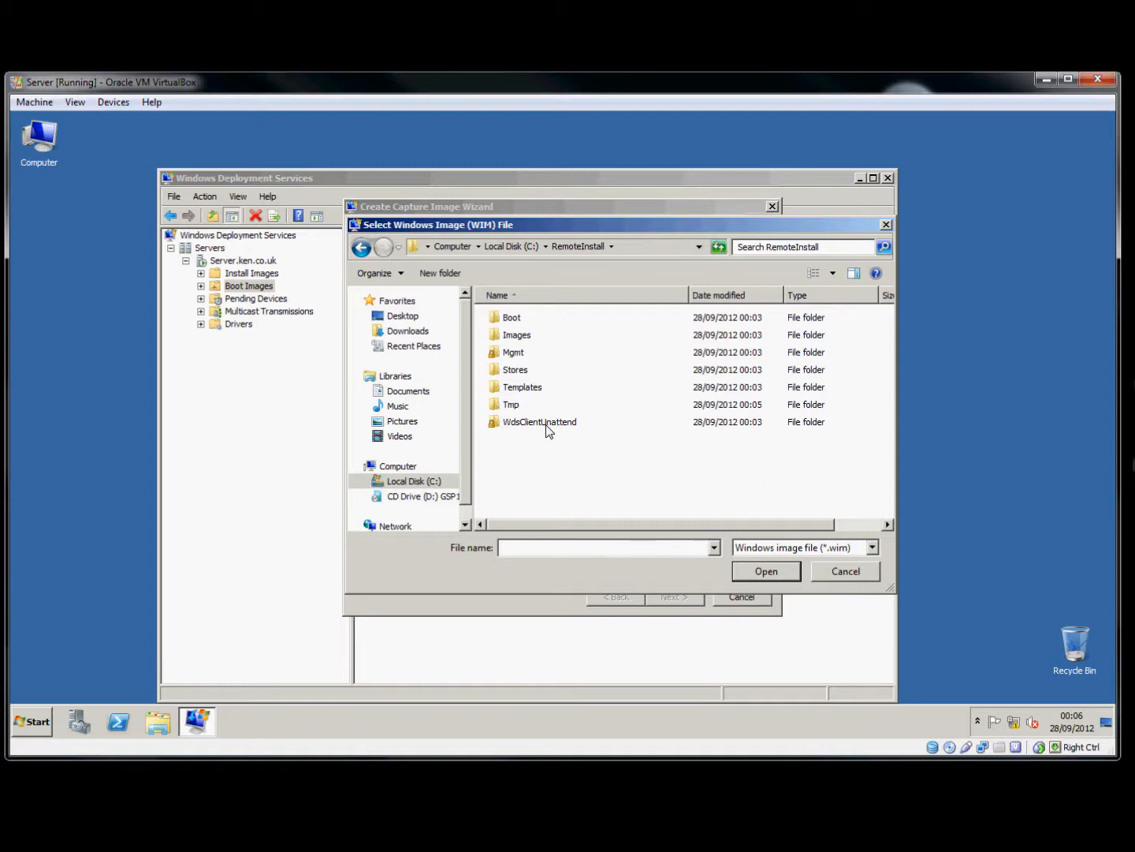
pyautogui.doubleClick(517, 319)
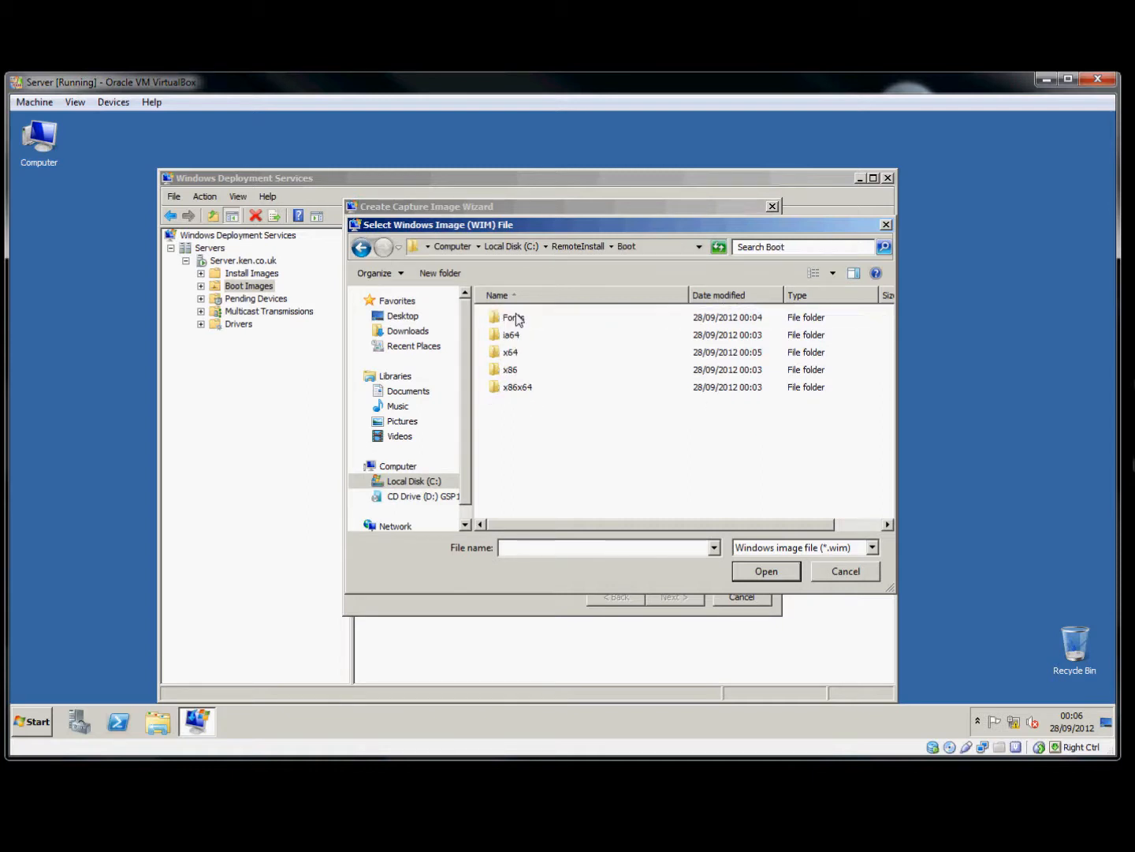
pyautogui.click(509, 354)
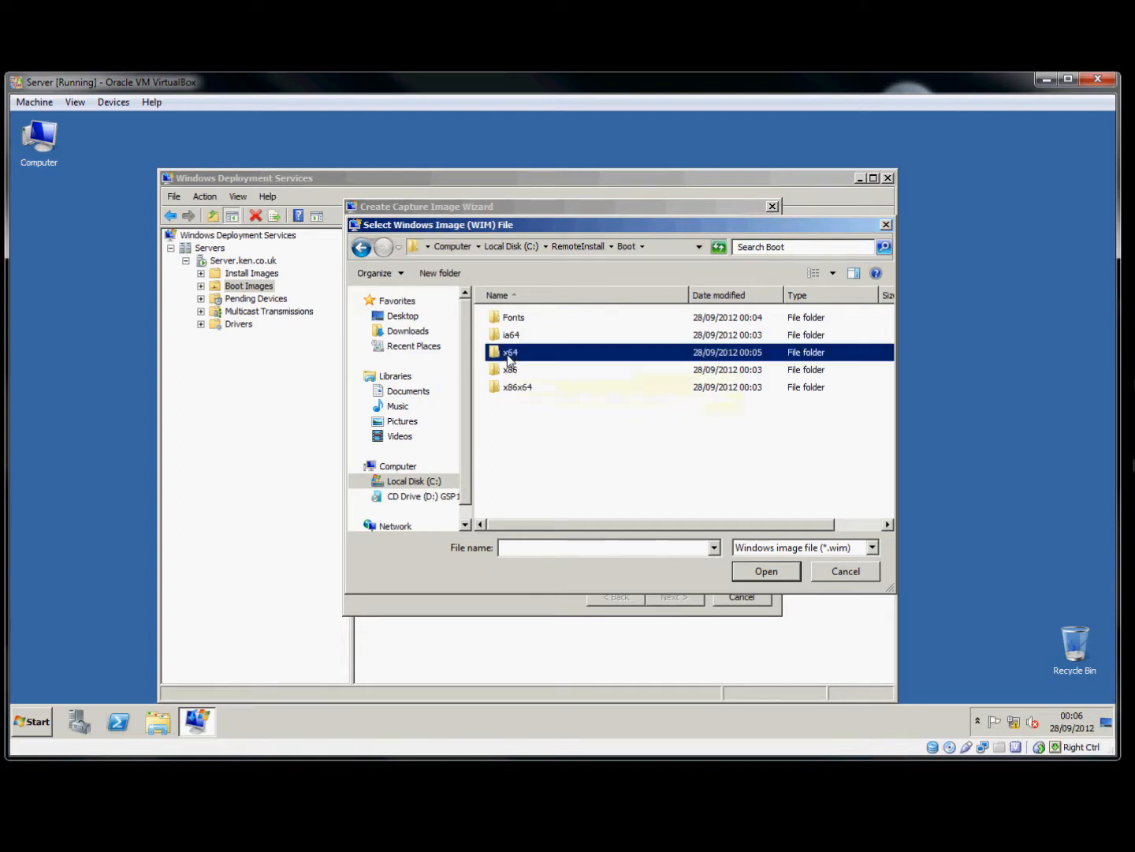
pyautogui.doubleClick(510, 353)
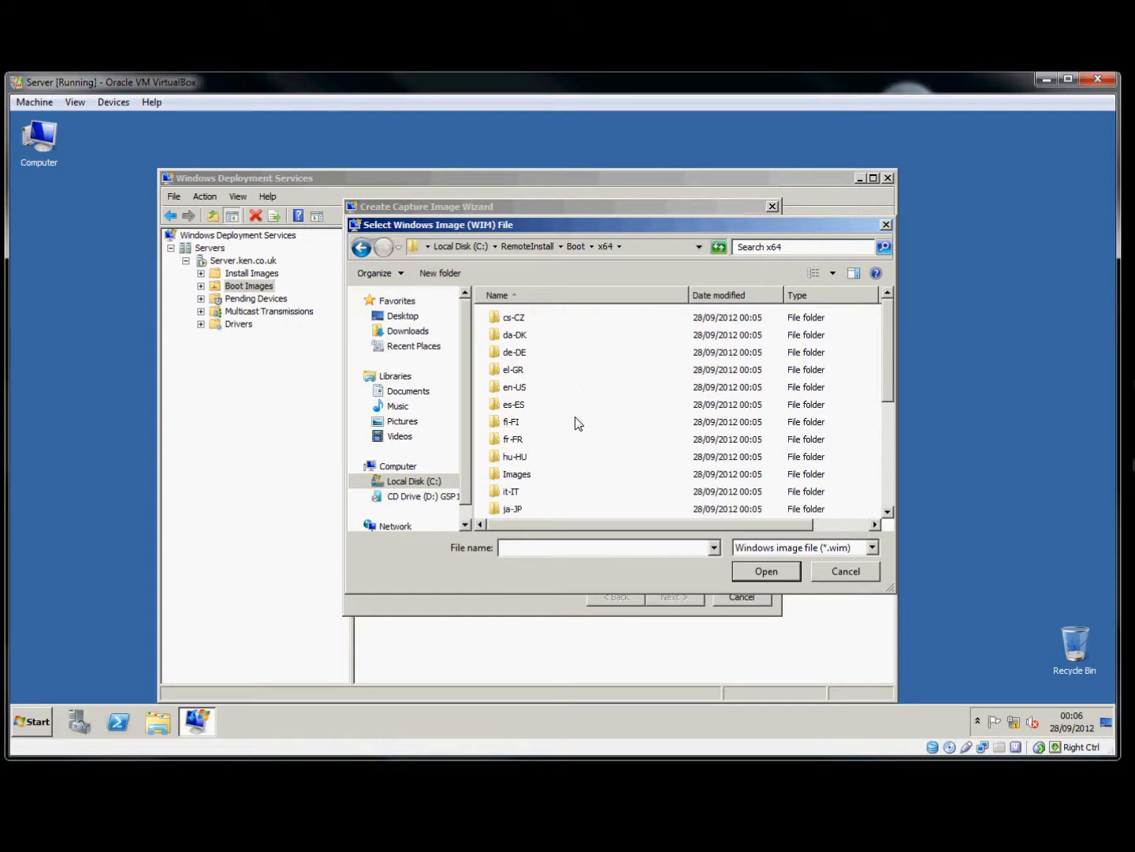
pyautogui.doubleClick(518, 474)
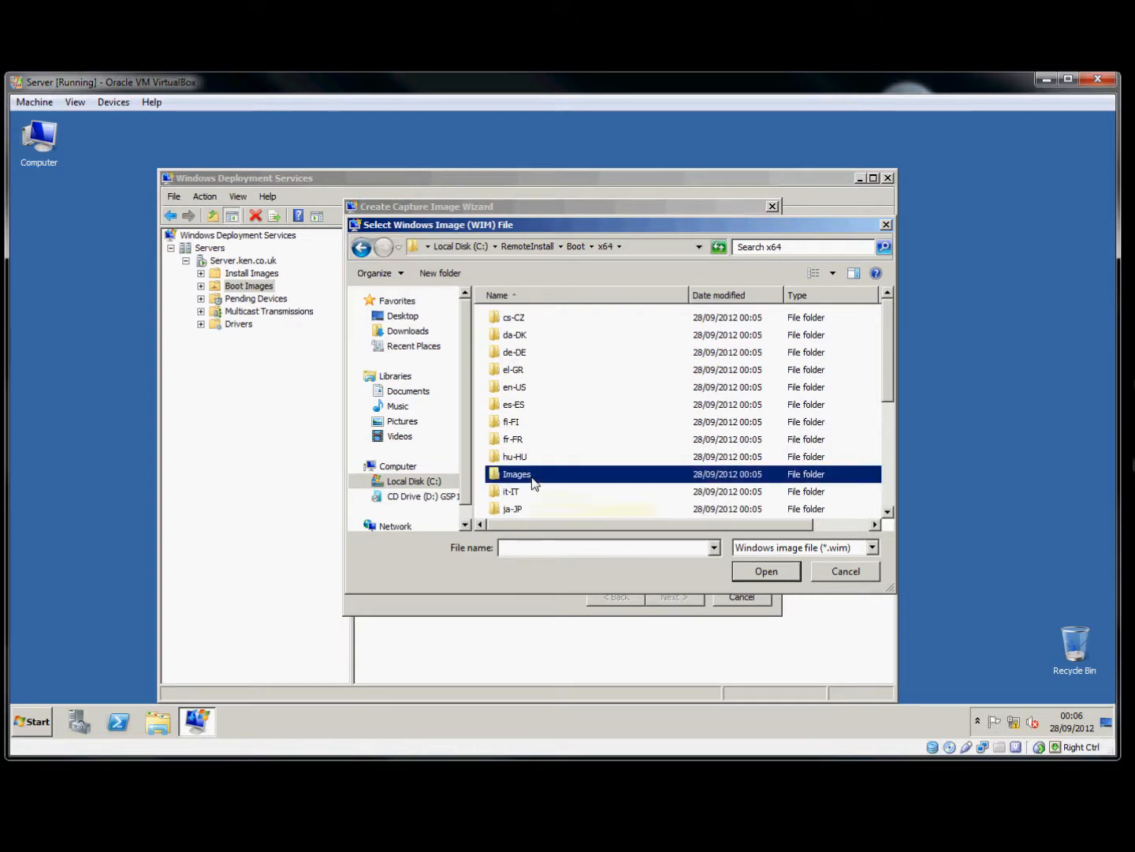
pyautogui.click(555, 552)
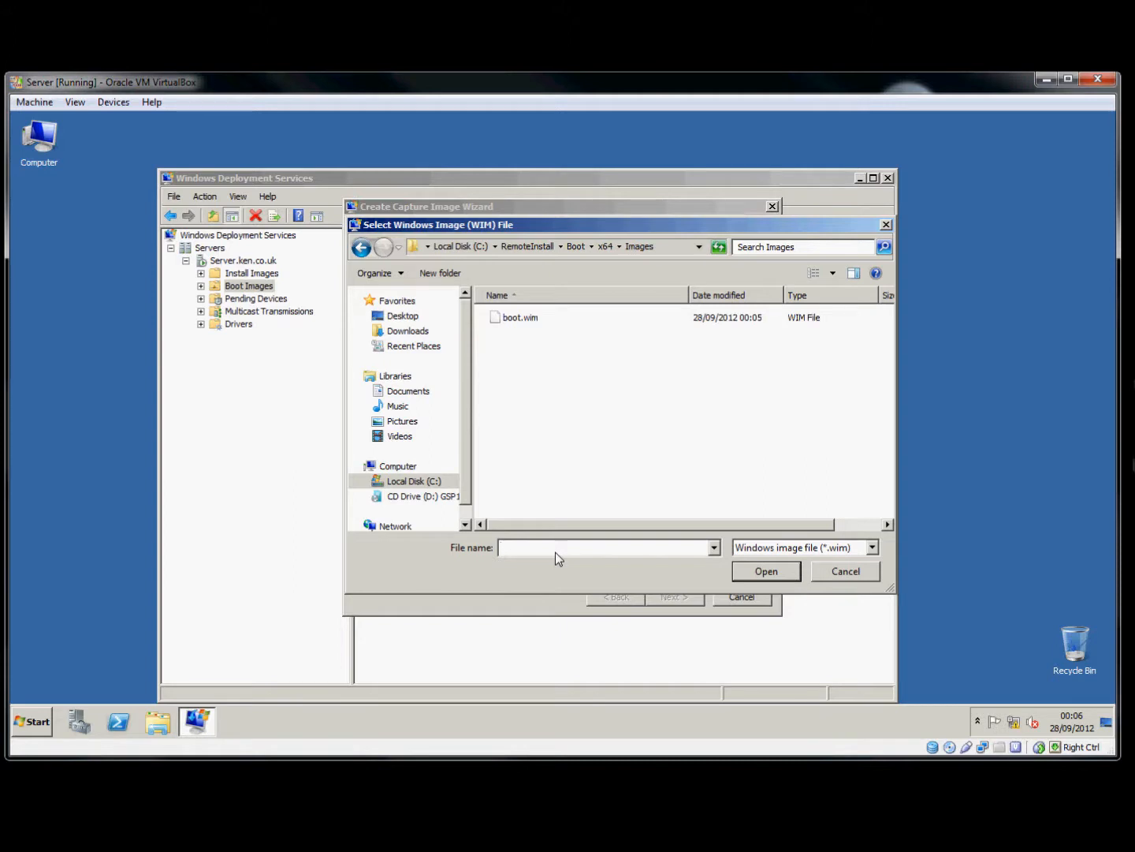
pyautogui.write('capture')
pyautogui.click(738, 574)
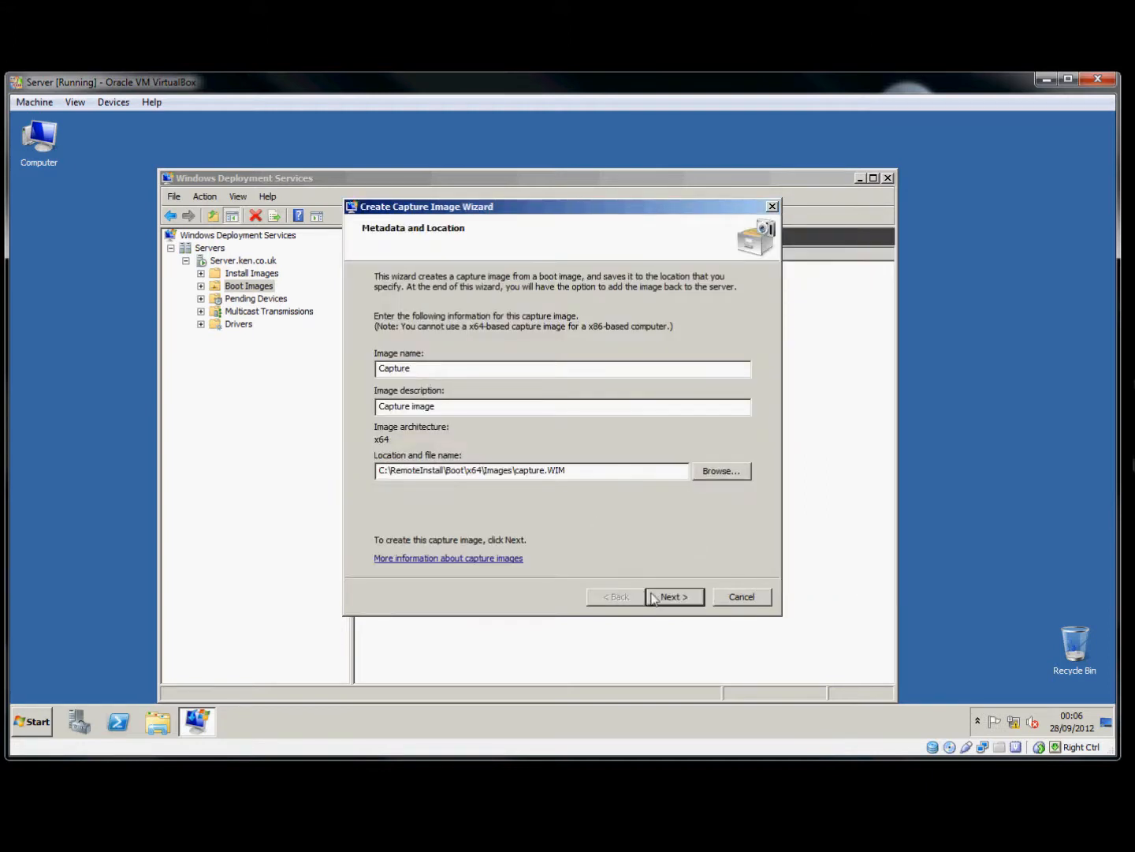
# - Create the capture image and close the wizard without adding the image to the server
pyautogui.click(678, 598)
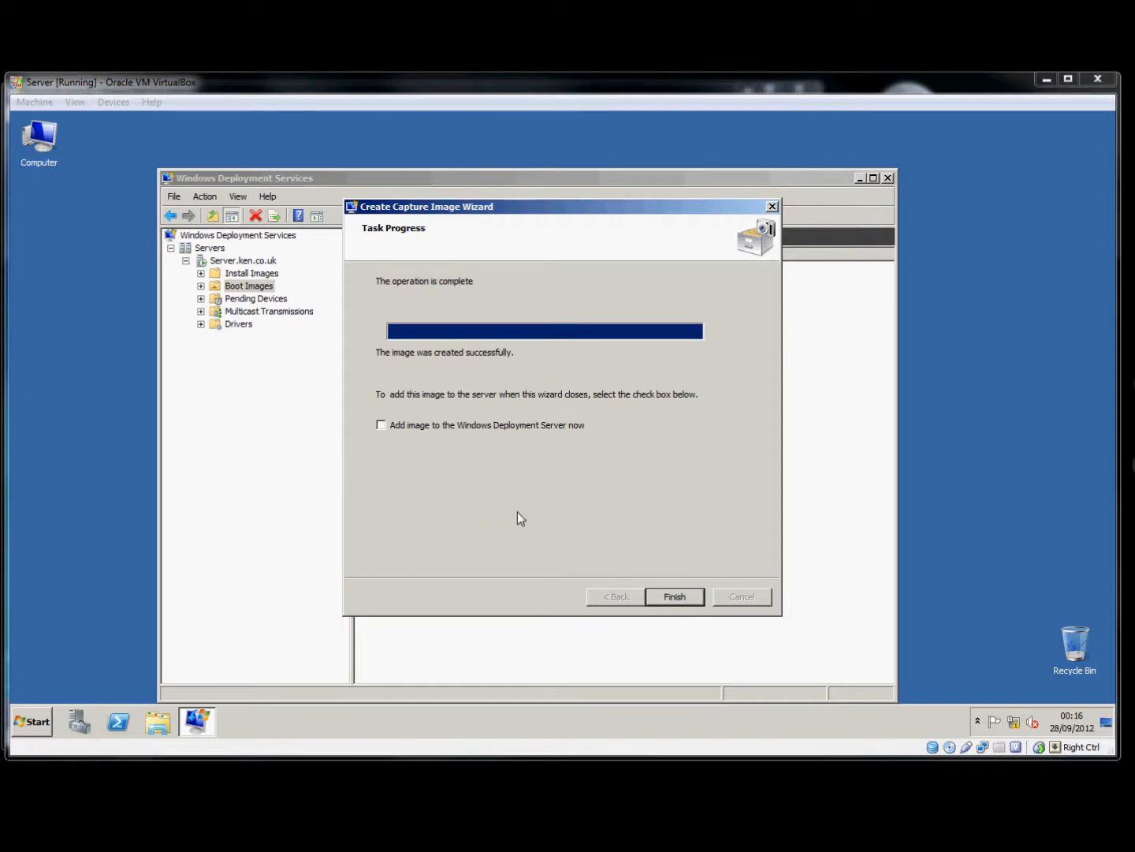
pyautogui.click(684, 600)
pyautogui.click(676, 597)
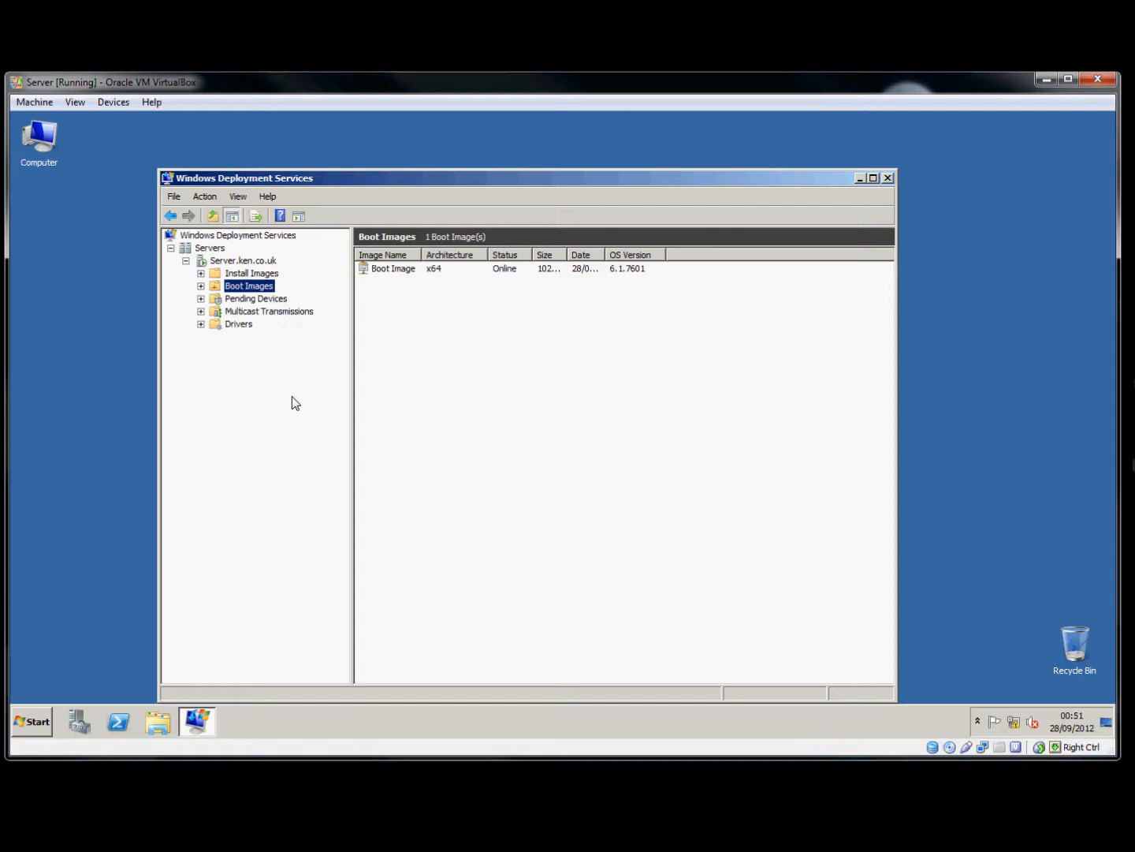
# - Start adding another boot image from C:\RemoteInstall\Boot\x64\Images\capture.wim and continue to its metadata
pyautogui.rightClick(405, 312)
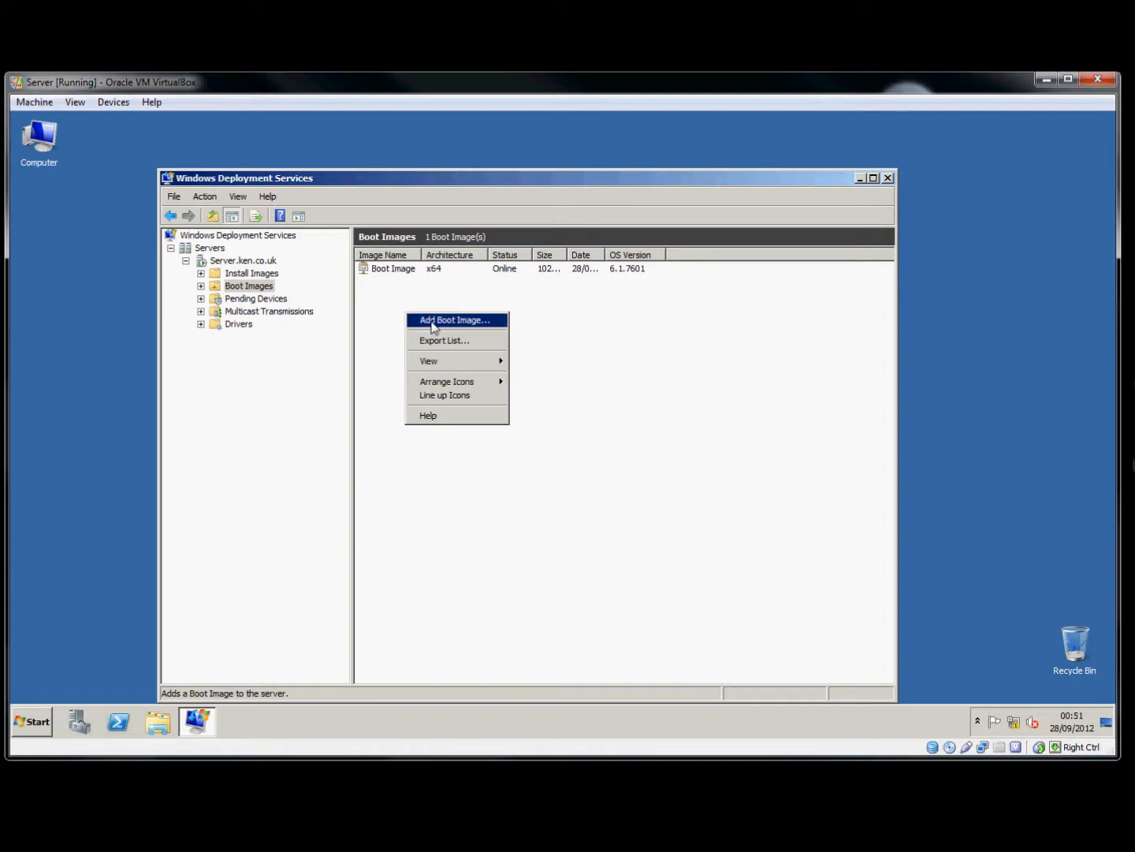
pyautogui.click(432, 320)
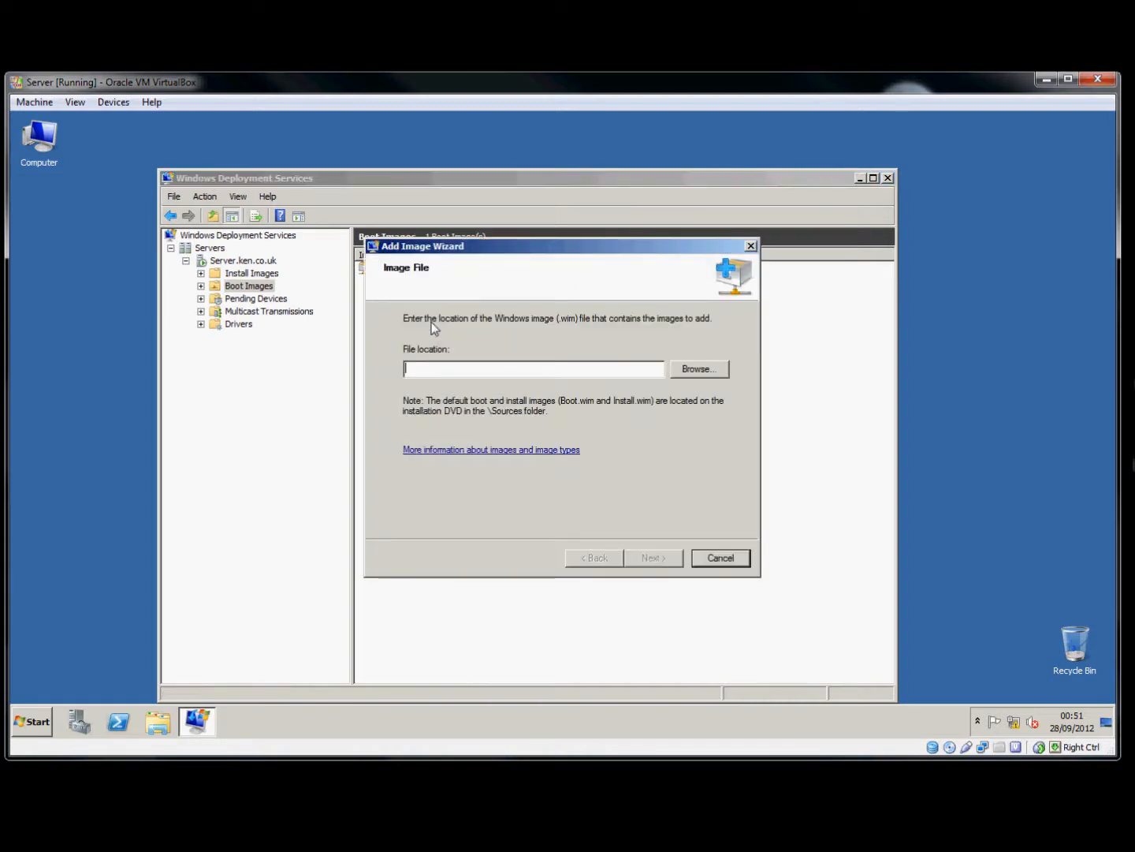
pyautogui.click(693, 369)
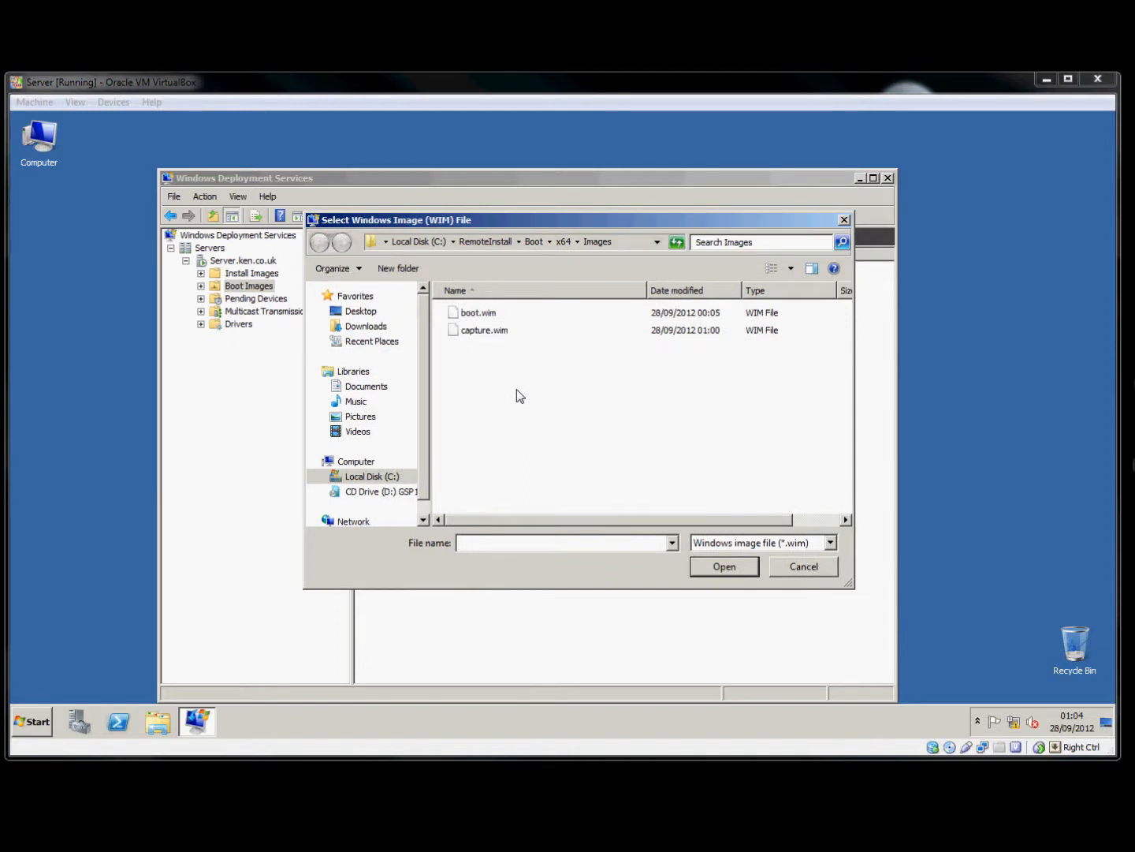
pyautogui.click(477, 331)
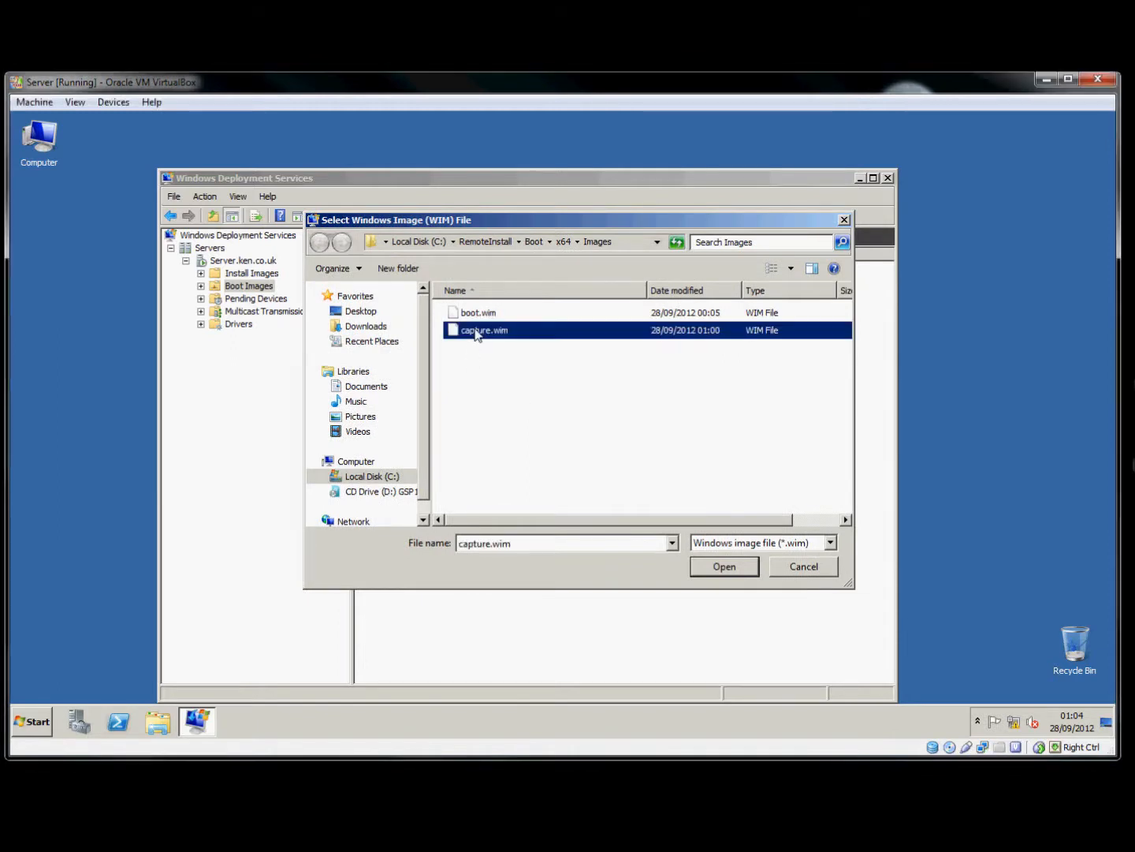
pyautogui.click(726, 567)
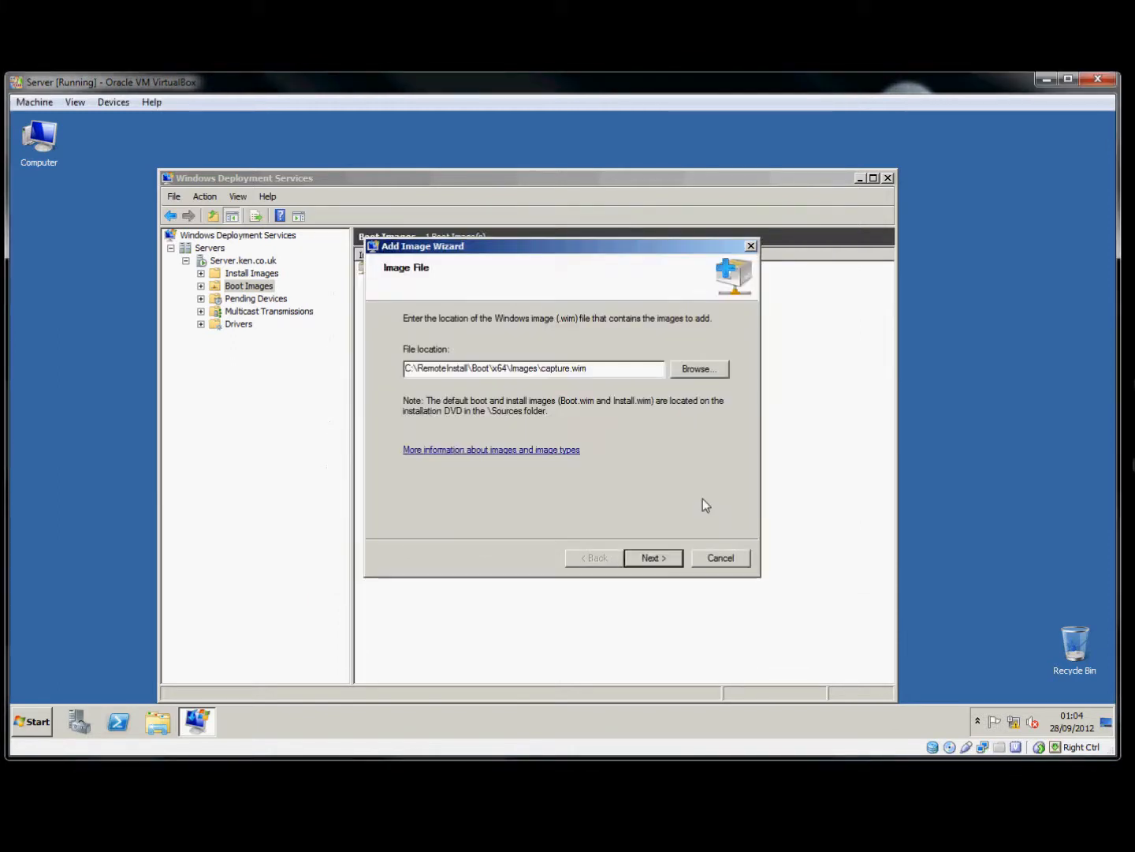
pyautogui.click(670, 569)
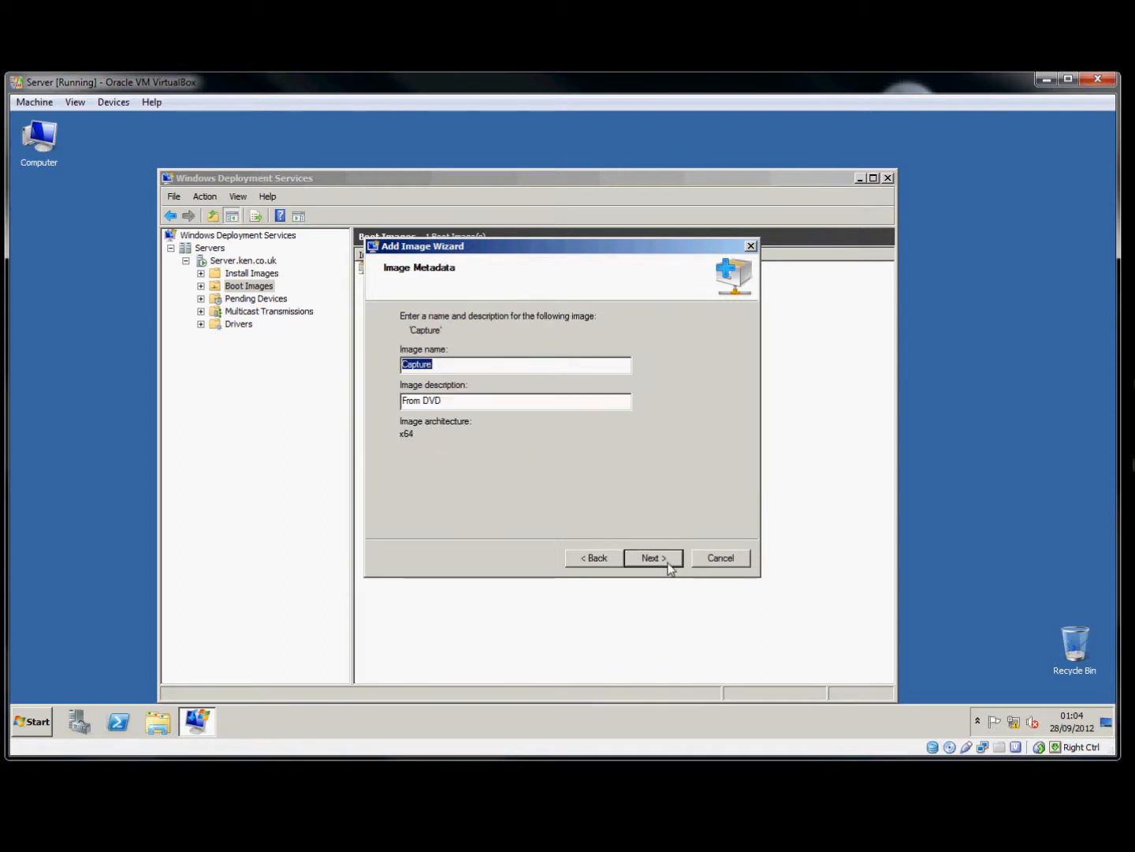
# - Name the image "Win 7 Capture" with the description "Capture image" and finish adding it to the server
pyautogui.write('Win 7 Capture')
pyautogui.moveTo(457, 404); pyautogui.dragTo(367, 404)
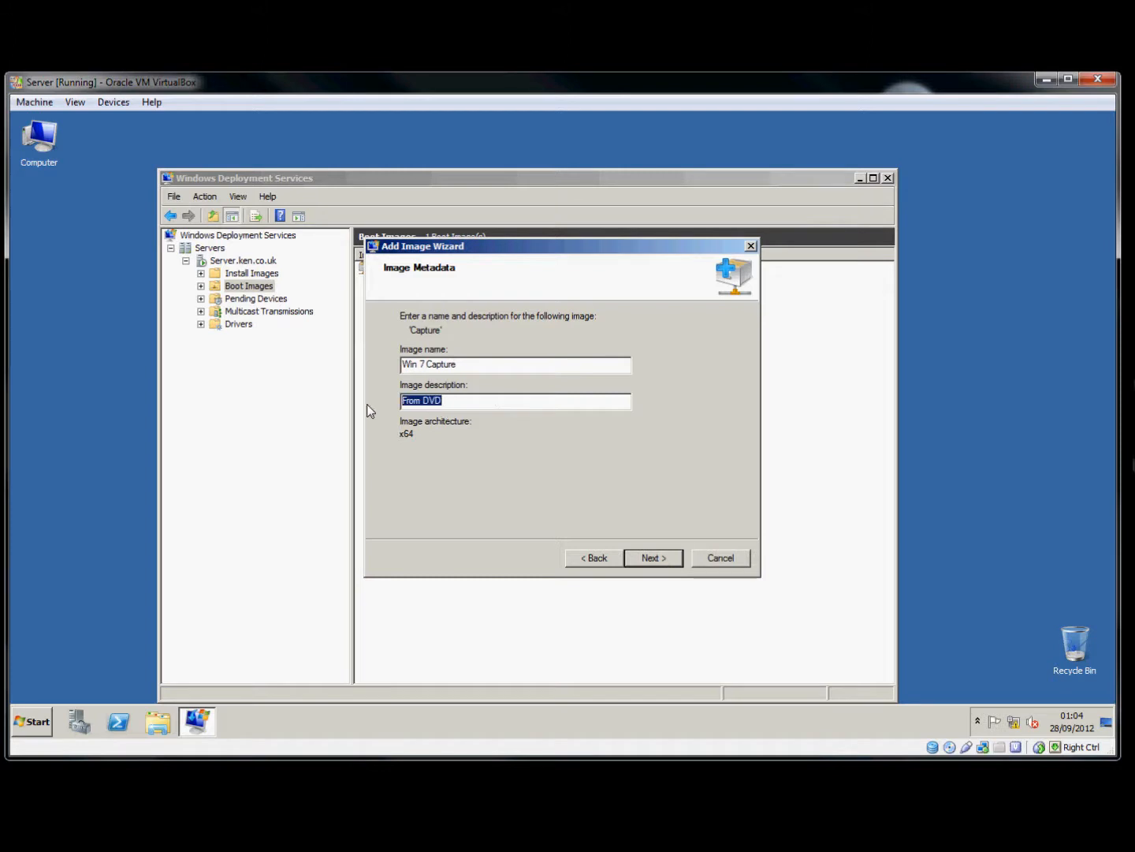
pyautogui.write('Capture image')
pyautogui.click(661, 558)
pyautogui.click(661, 558)
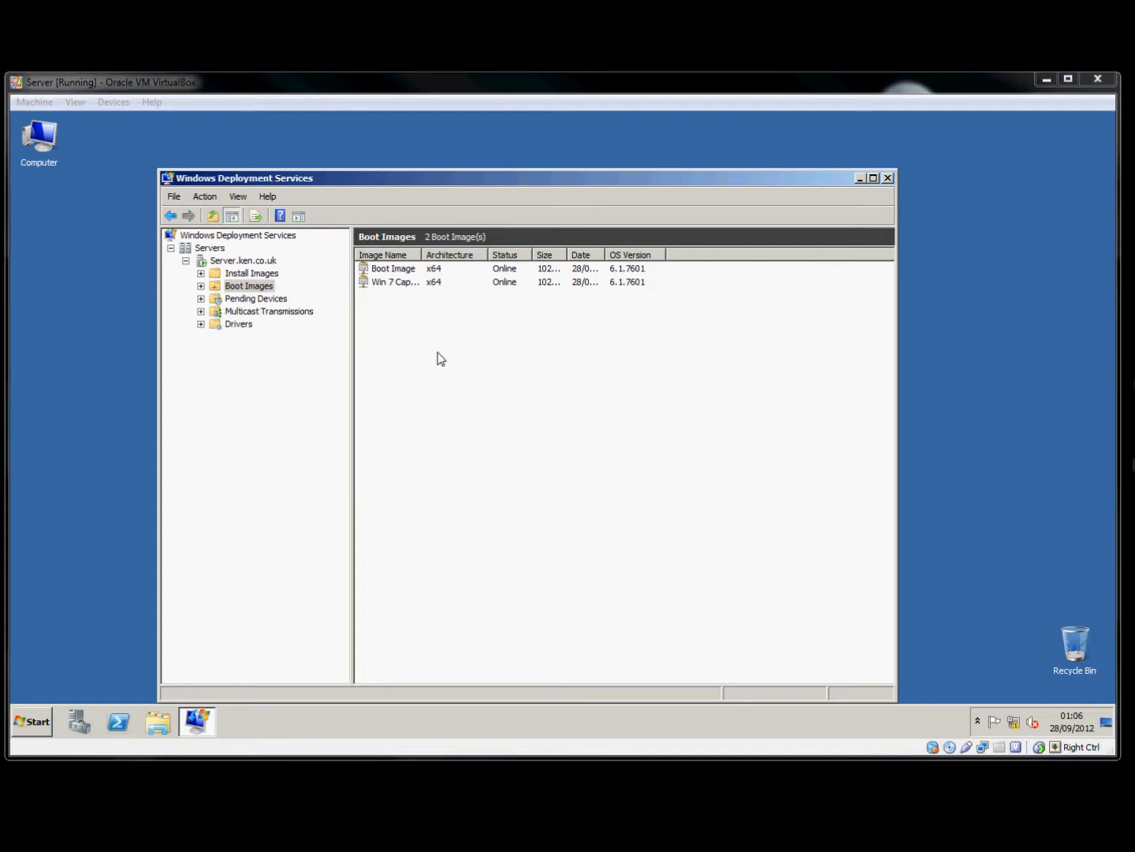
# - Add an image group named "Win 7" under Install Images
pyautogui.click(268, 276)
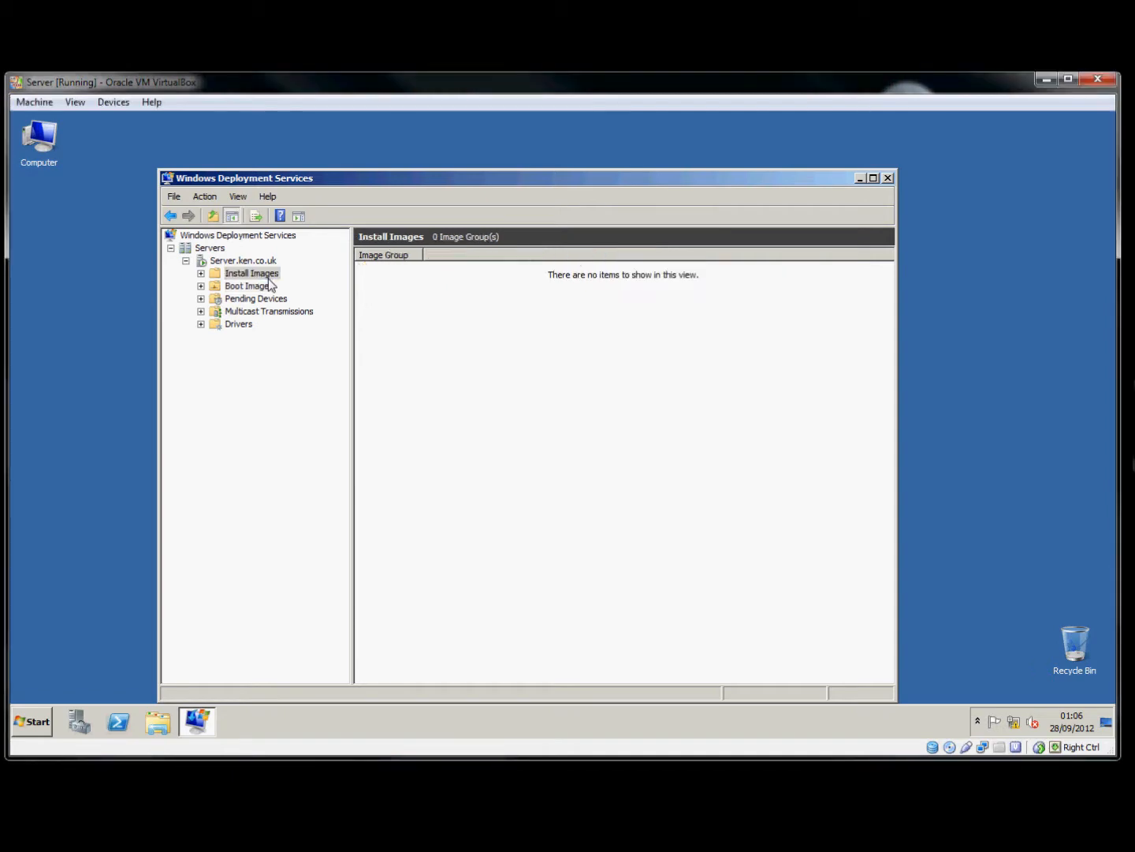
pyautogui.rightClick(425, 302)
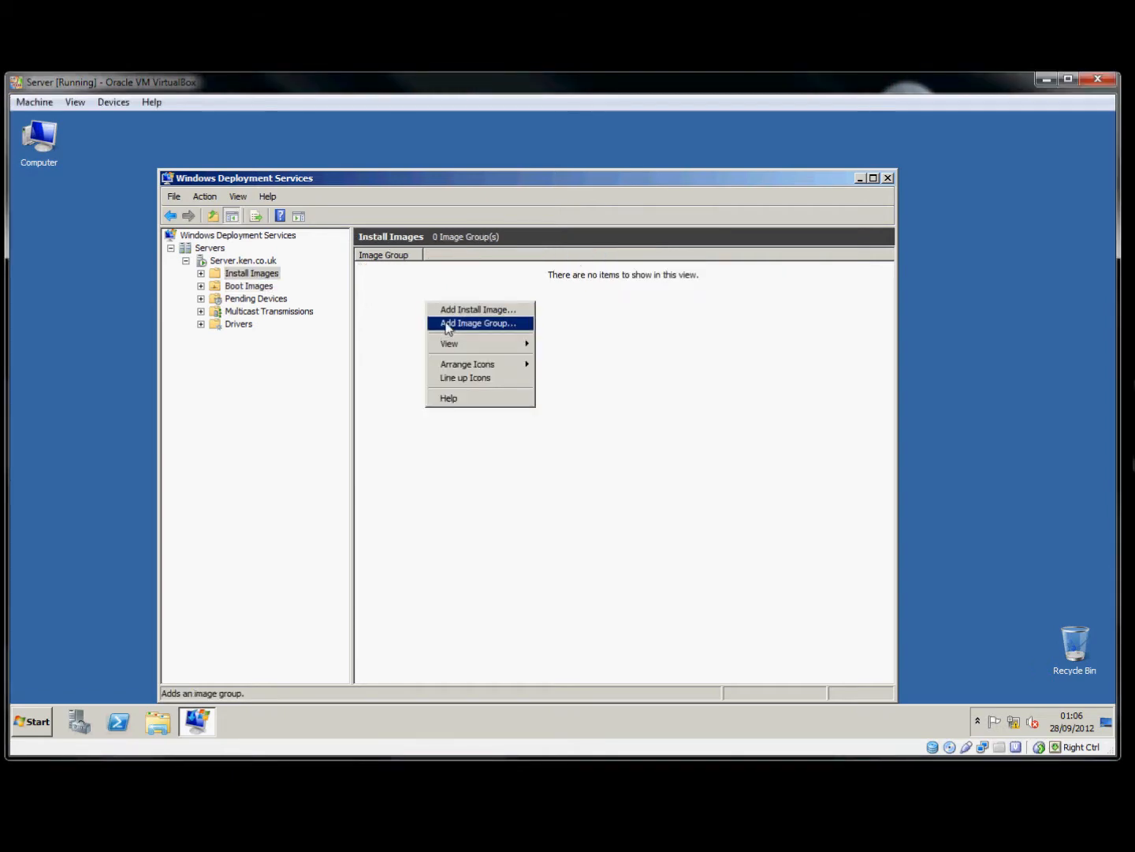
pyautogui.click(447, 323)
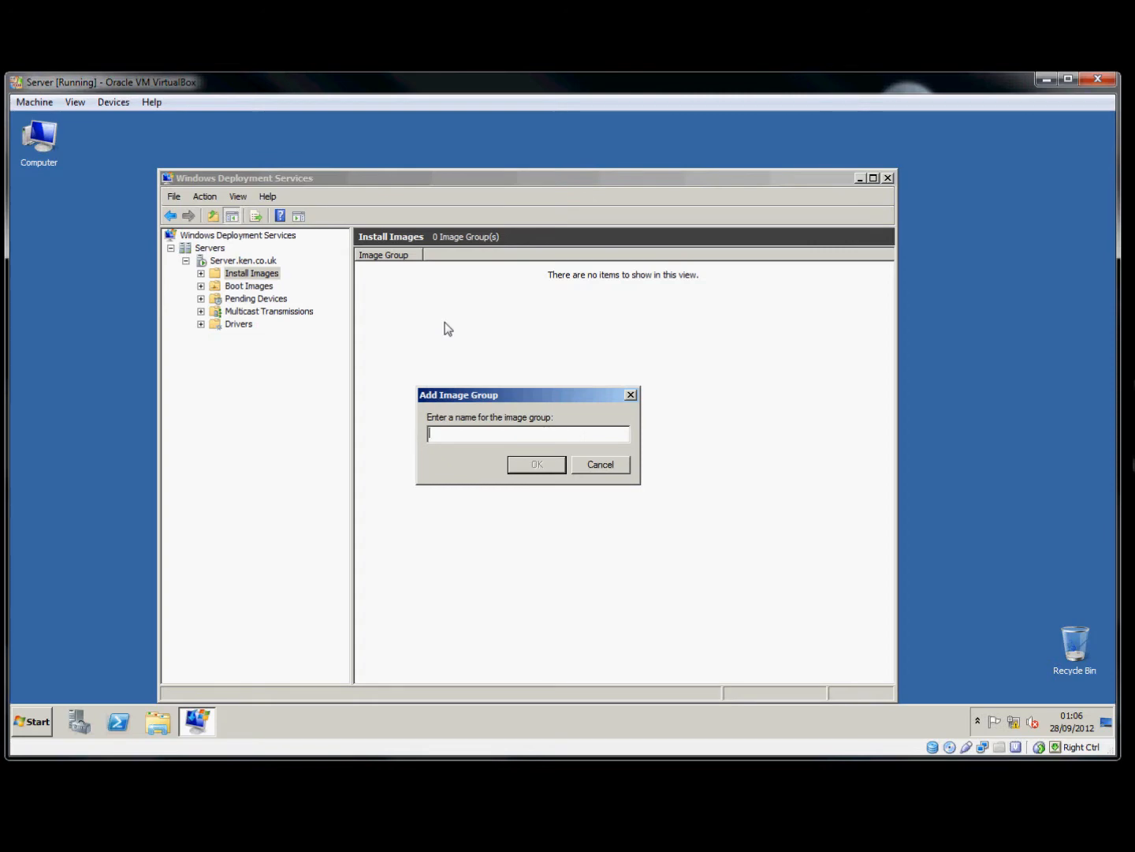
pyautogui.write('Win 7')
pyautogui.press('Return')
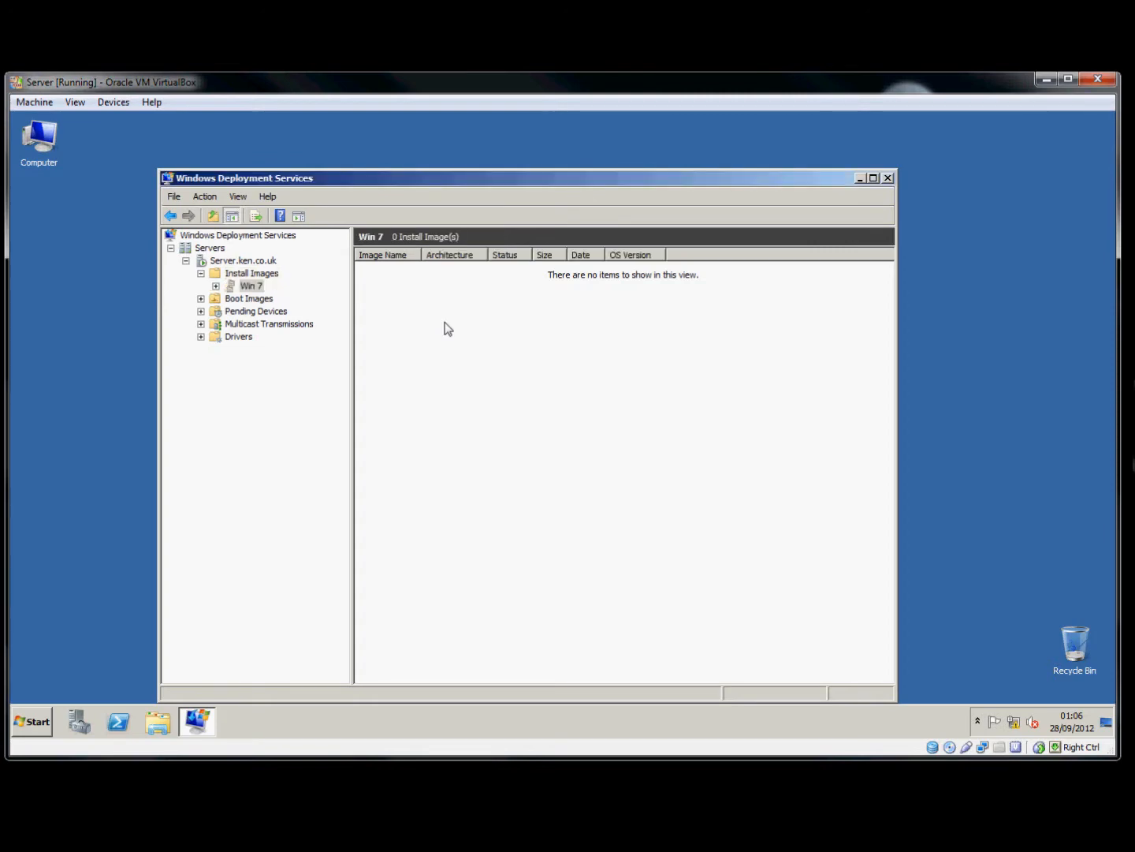